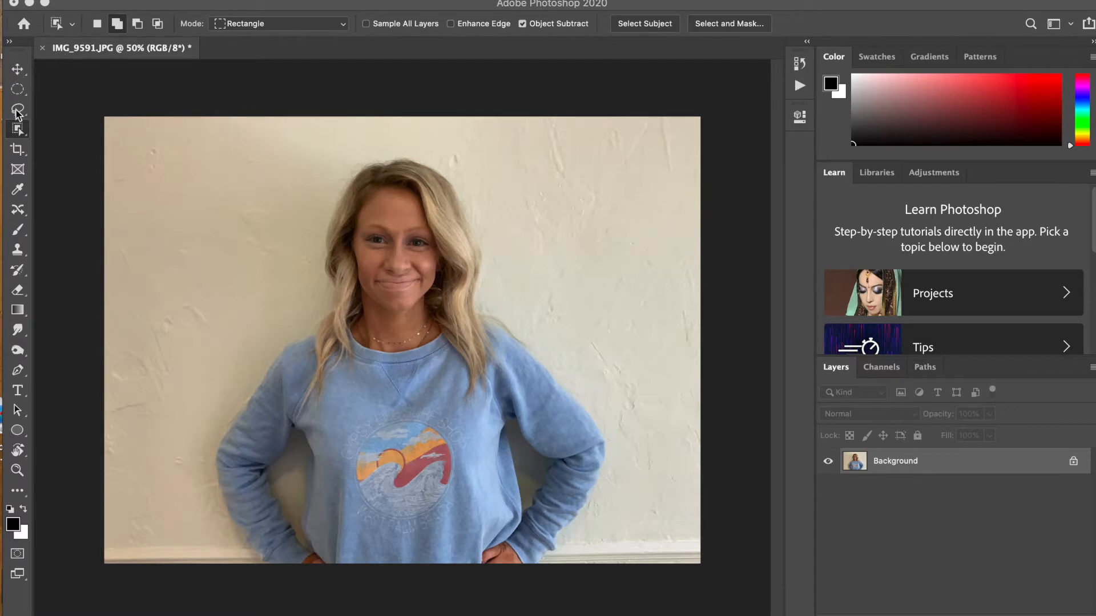
# Select the woman in the photo with the Object Selection tool and copy the selection to a new layer.
pyautogui.click(20, 133)
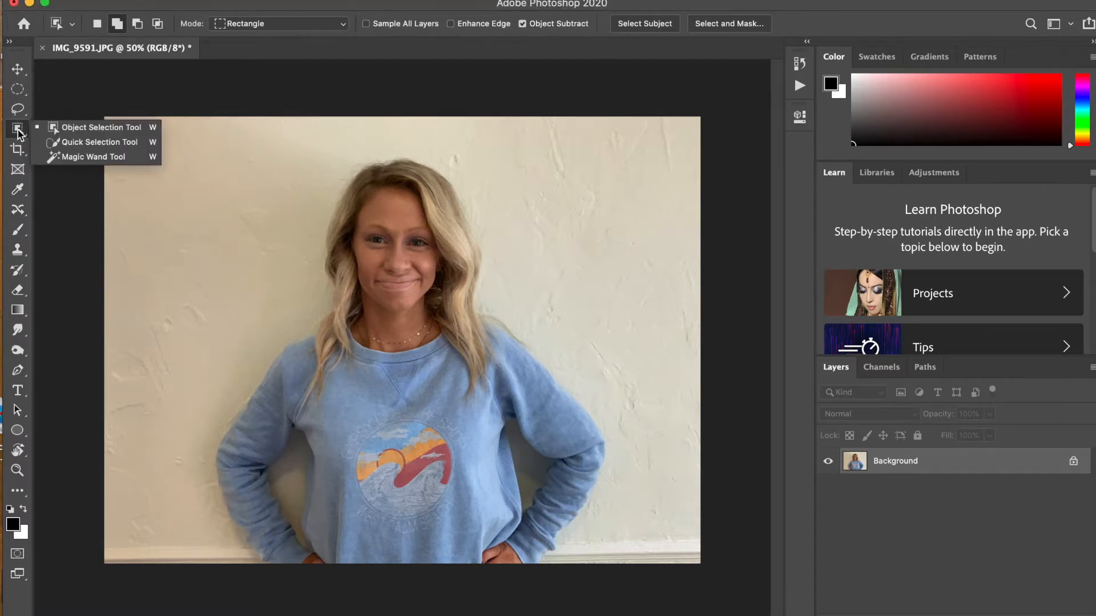
pyautogui.click(66, 130)
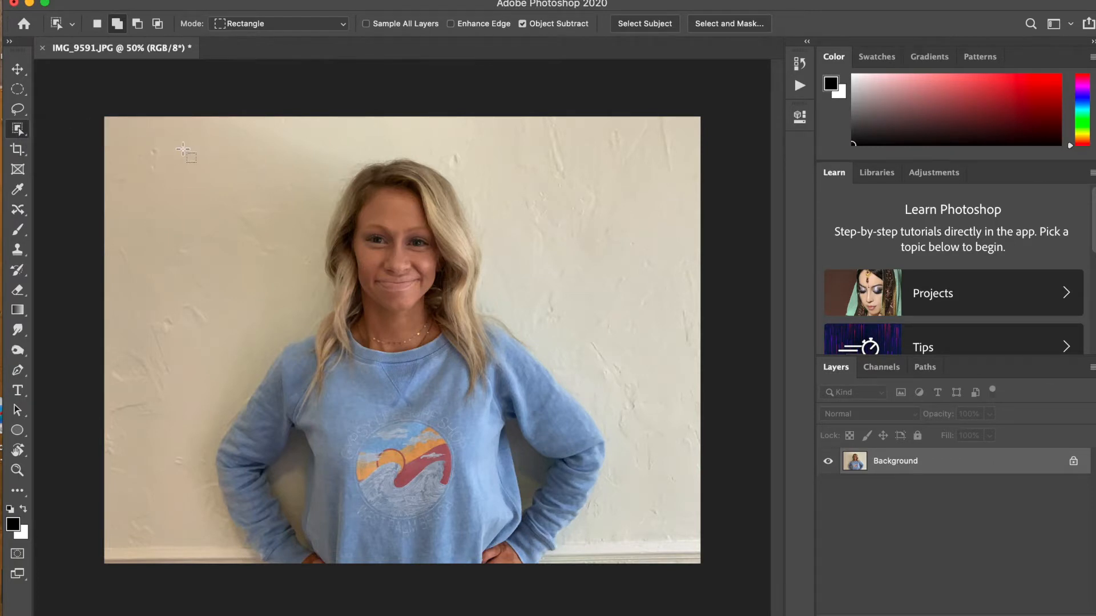
pyautogui.moveTo(180, 148); pyautogui.dragTo(647, 568)
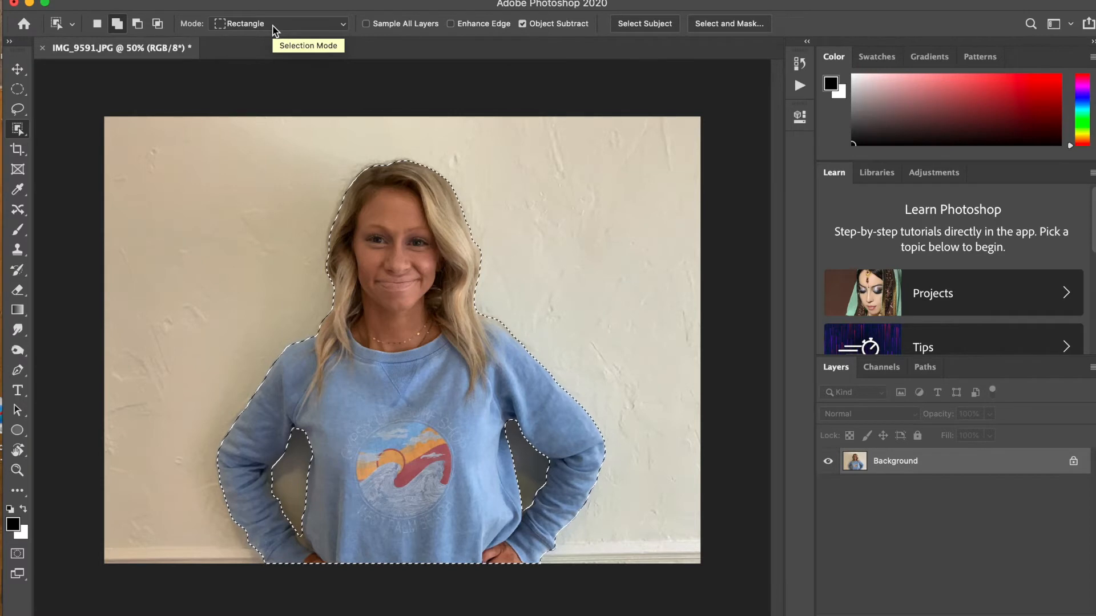
pyautogui.click(250, 0)
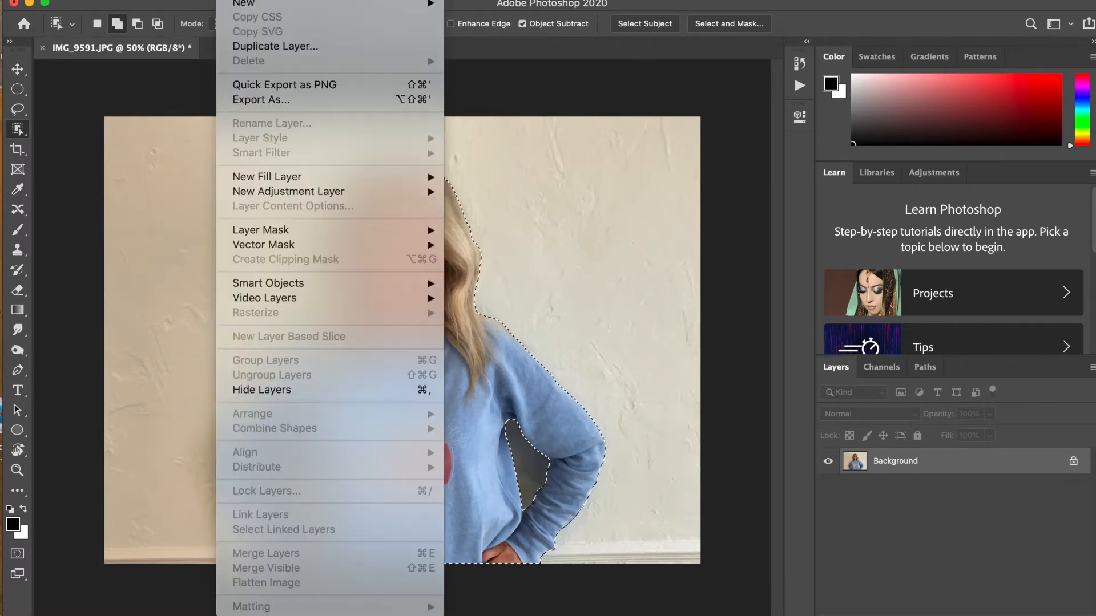
pyautogui.moveTo(336, 3)
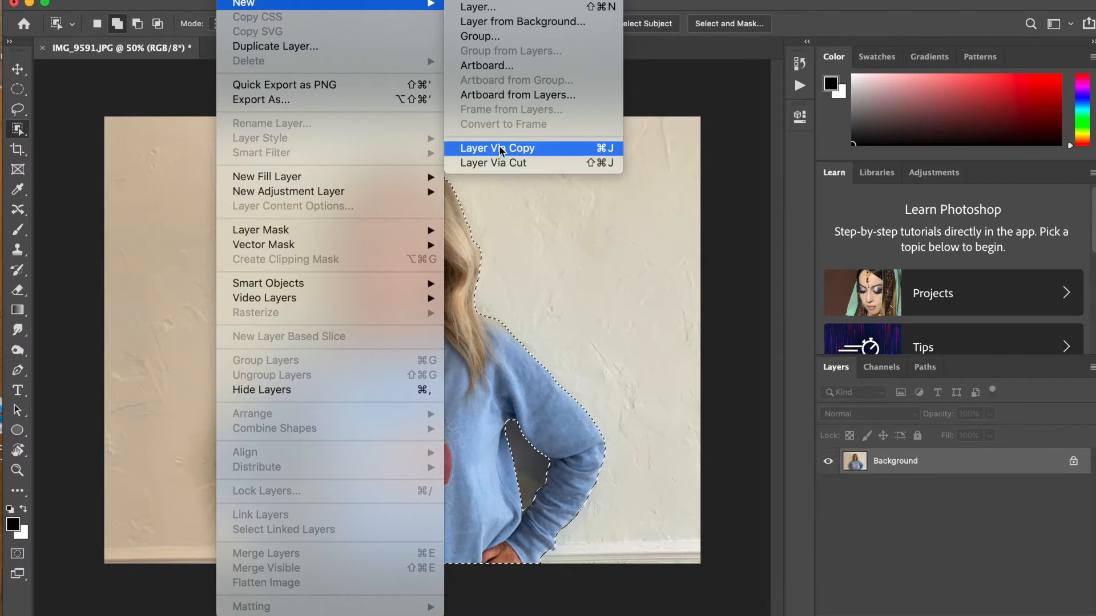
pyautogui.click(537, 148)
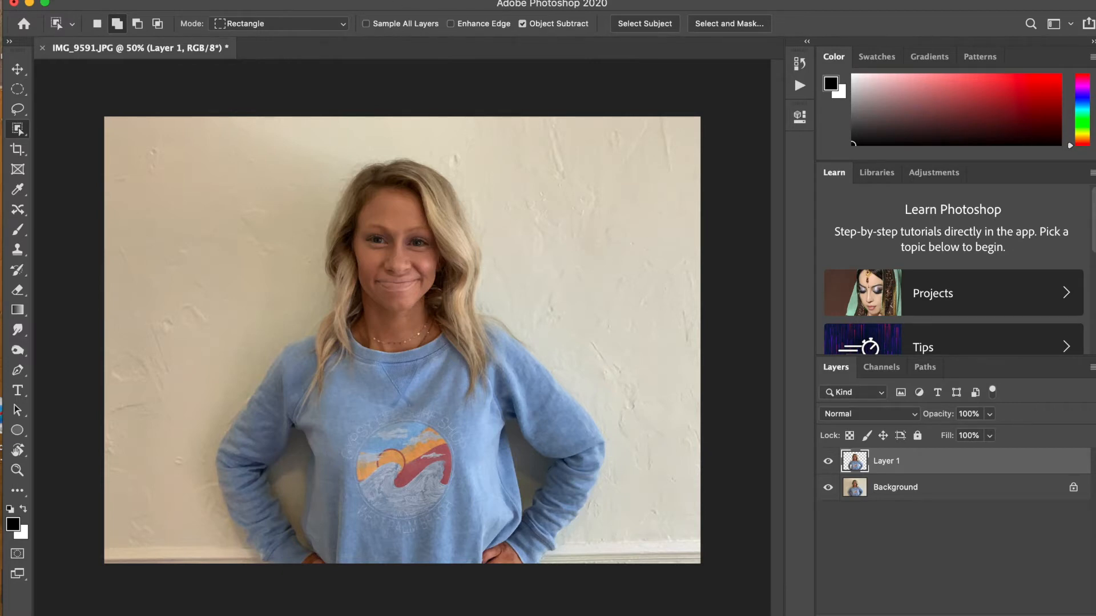
# Add a solid color fill layer in dark blue 07225e and place it beneath the woman's cut-out layer.
pyautogui.click(234, 0)
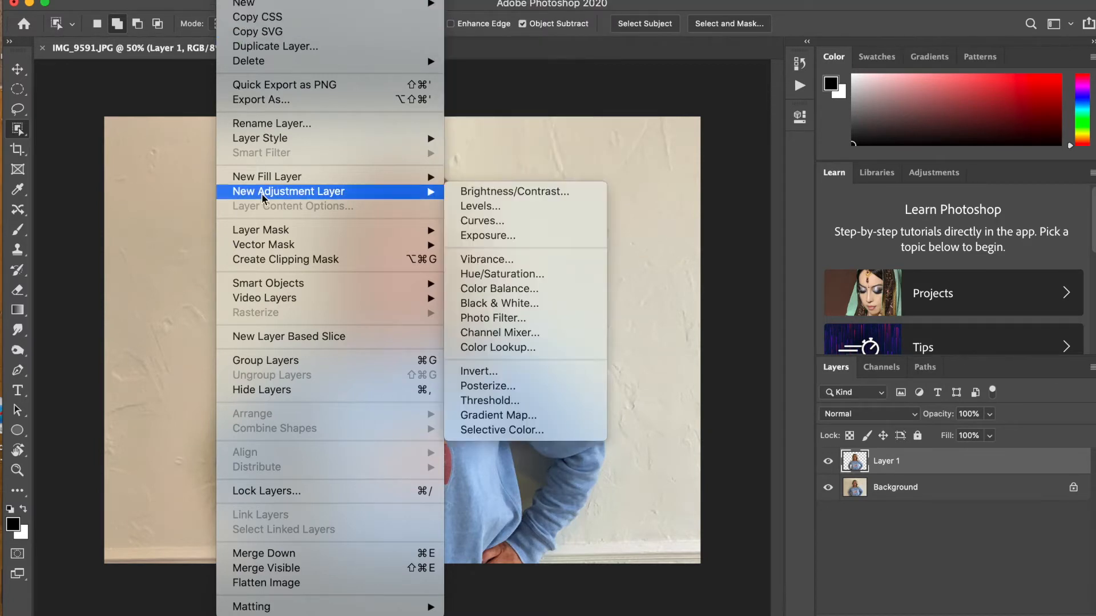
pyautogui.moveTo(270, 181)
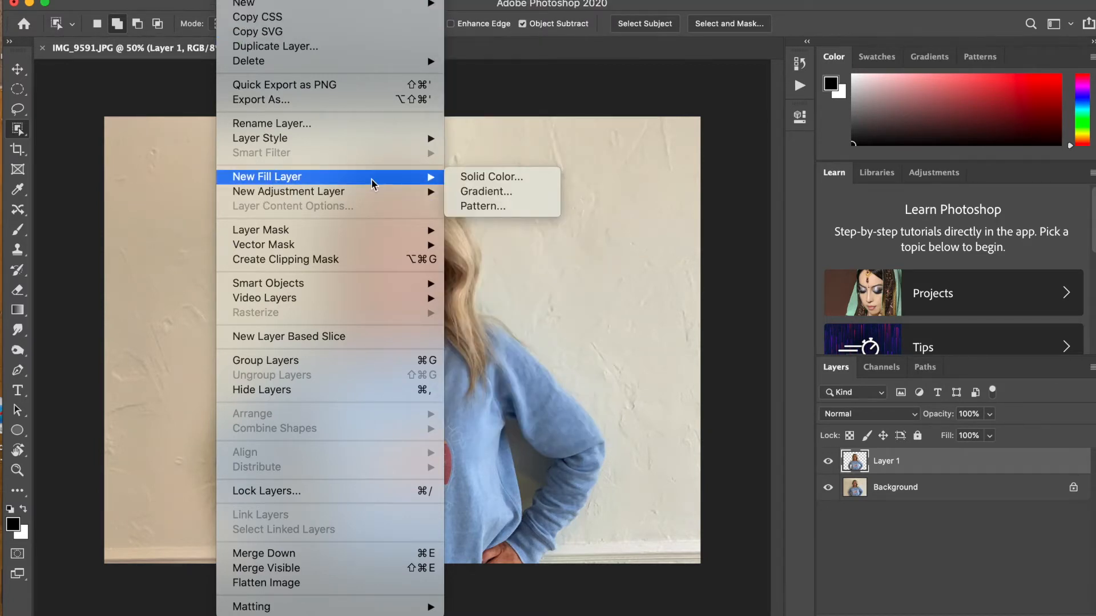
pyautogui.click(478, 179)
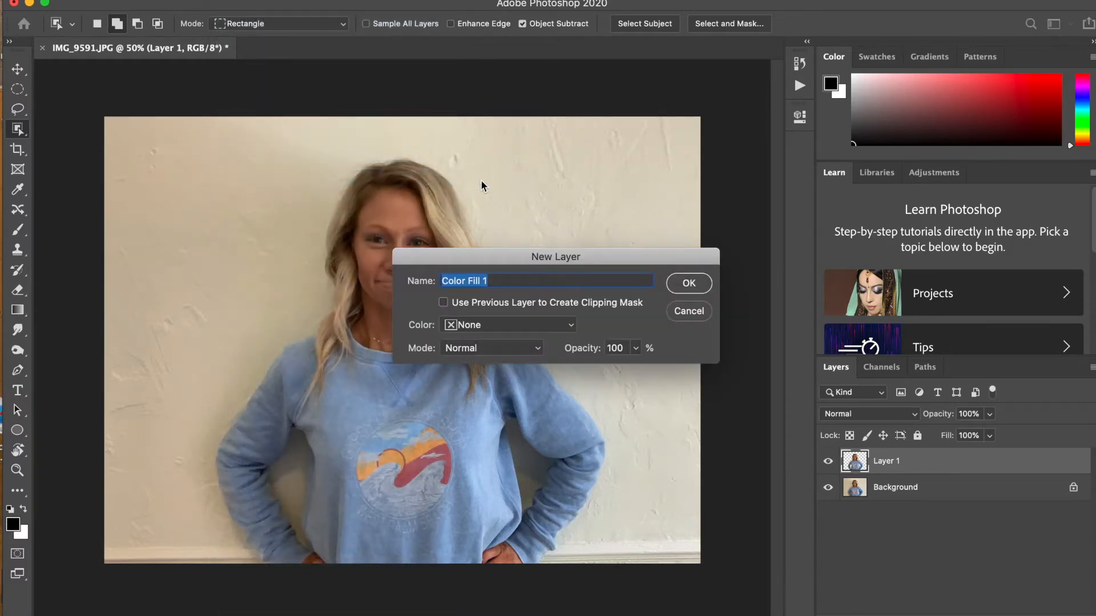
pyautogui.click(693, 286)
pyautogui.moveTo(694, 247); pyautogui.dragTo(719, 305)
pyautogui.click(753, 258)
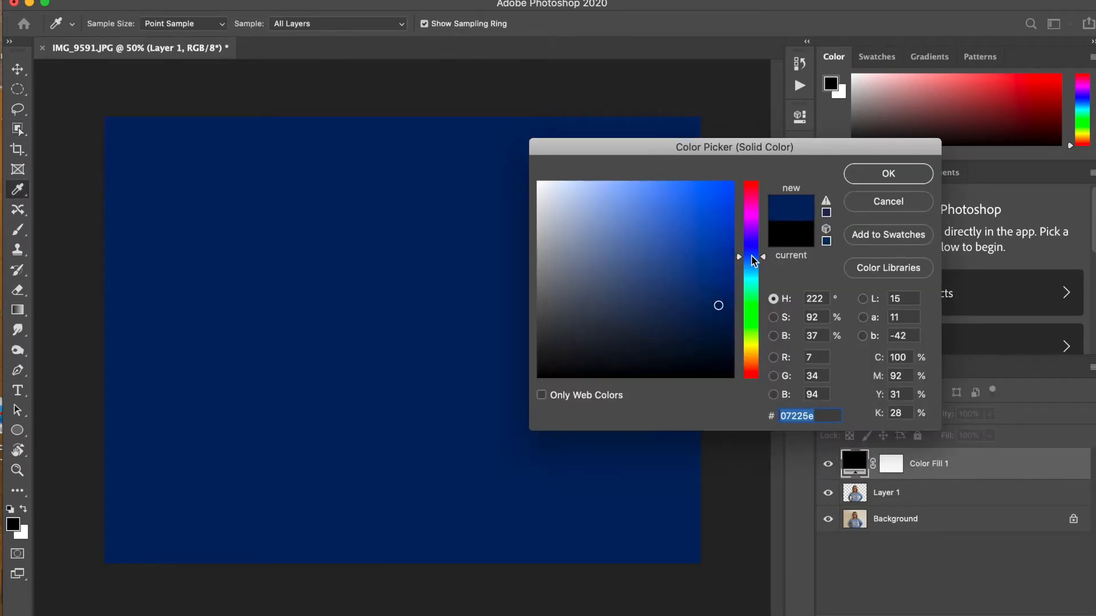
pyautogui.click(894, 175)
pyautogui.moveTo(913, 472)
pyautogui.mouseDown()
pyautogui.moveTo(925, 472)
pyautogui.moveTo(925, 502)
pyautogui.moveTo(920, 489)
pyautogui.mouseUp()
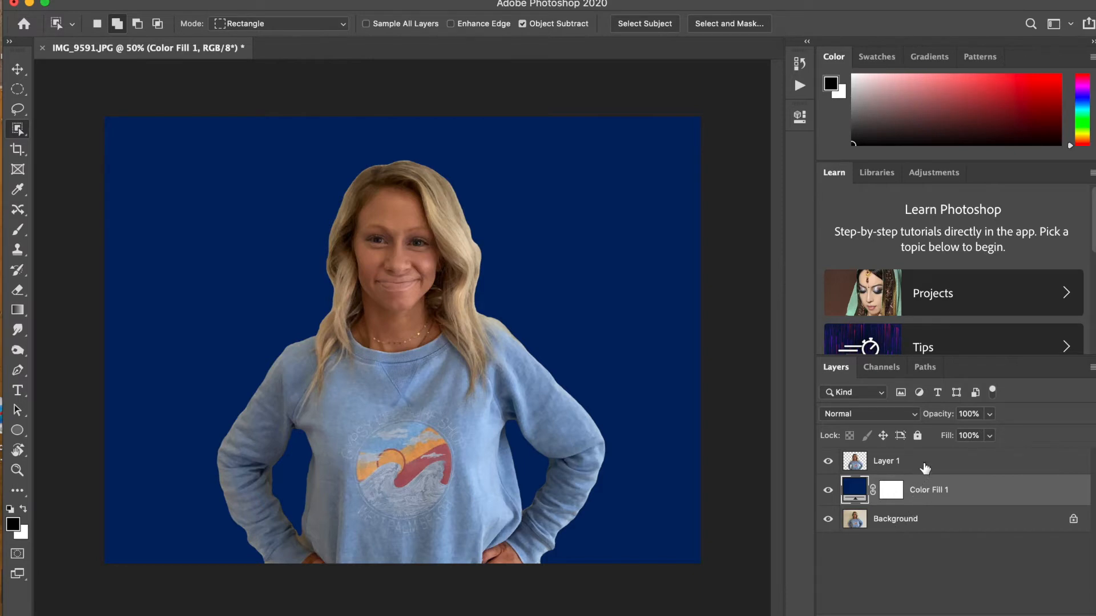
# Duplicate Layer 1 and clip the copy to the original cut-out with a clipping mask.
pyautogui.click(903, 468)
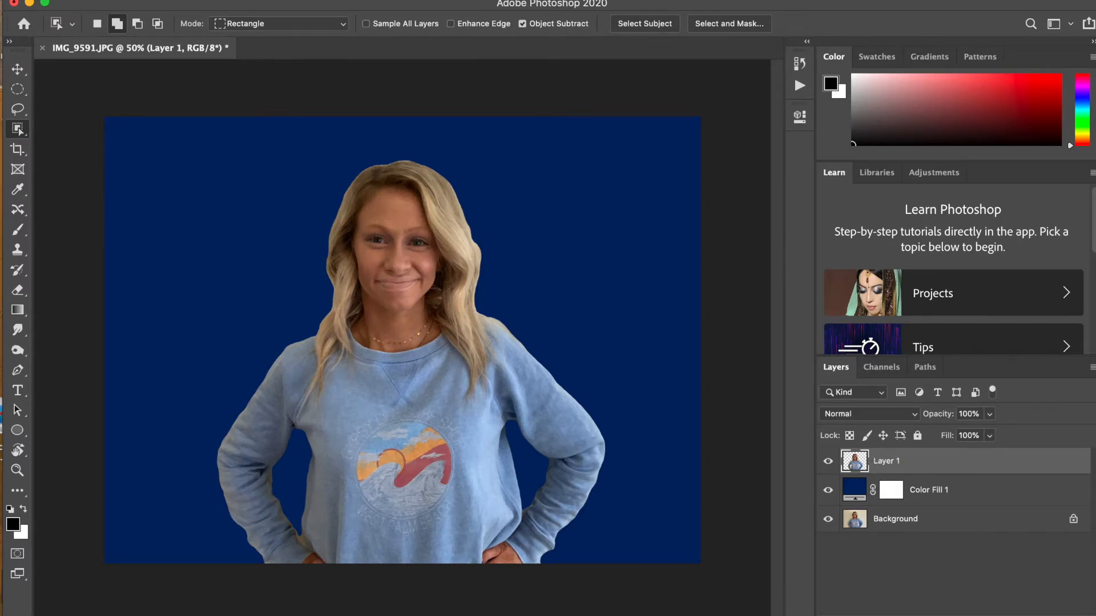
pyautogui.click(234, 1)
pyautogui.moveTo(241, 6)
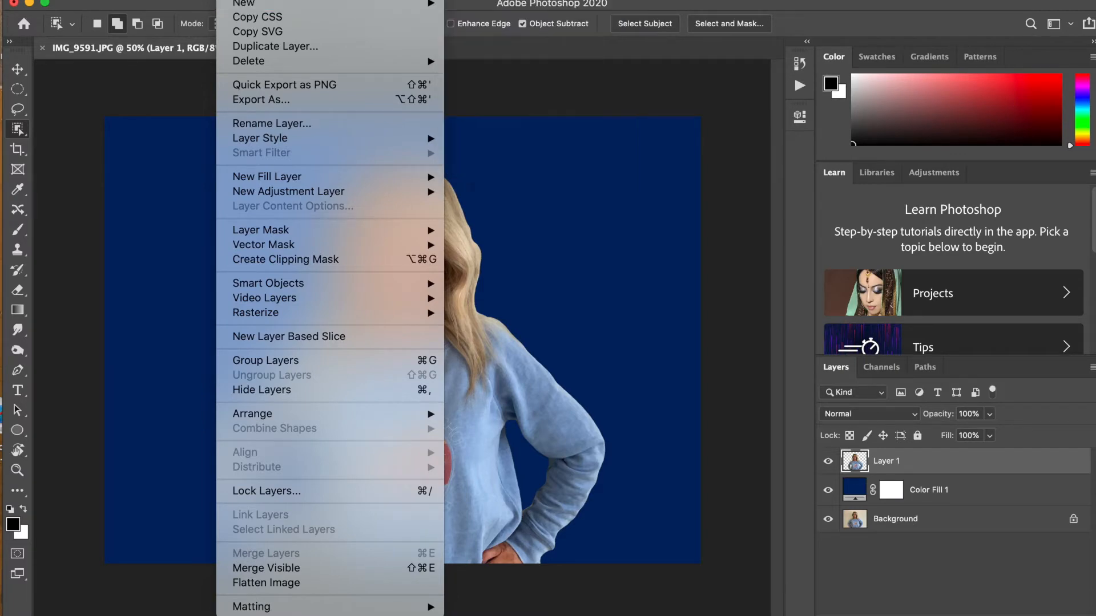
pyautogui.click(250, 45)
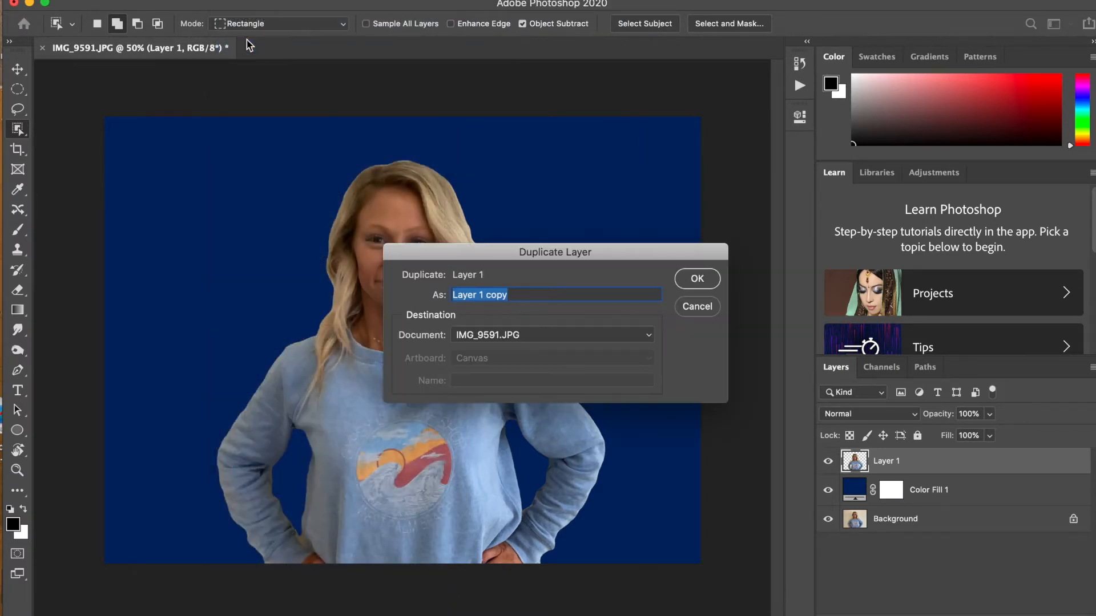
pyautogui.click(696, 278)
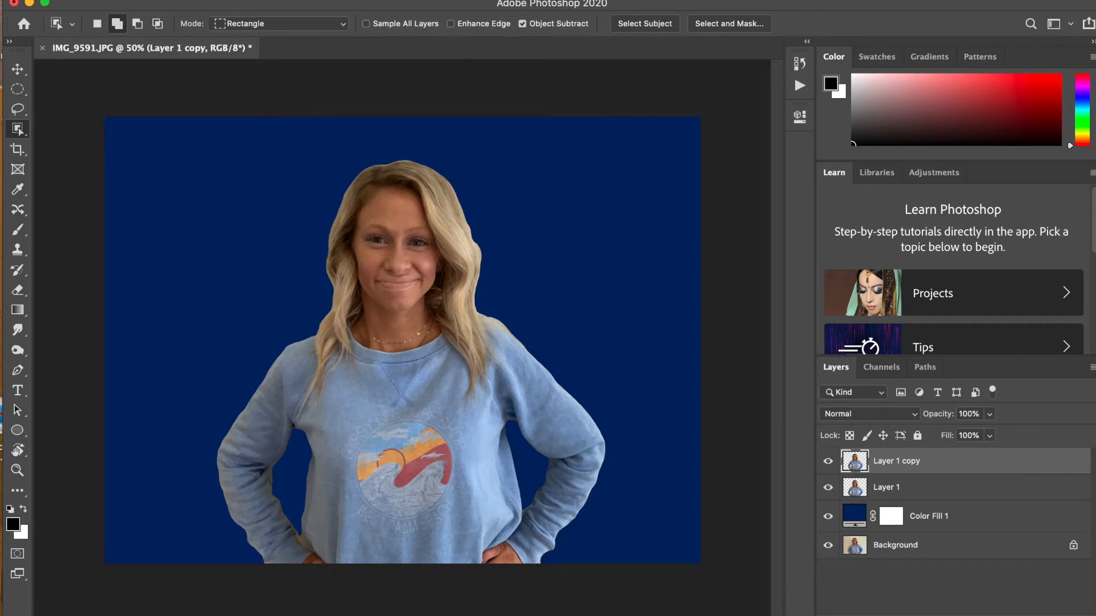
pyautogui.click(234, 1)
pyautogui.click(251, 259)
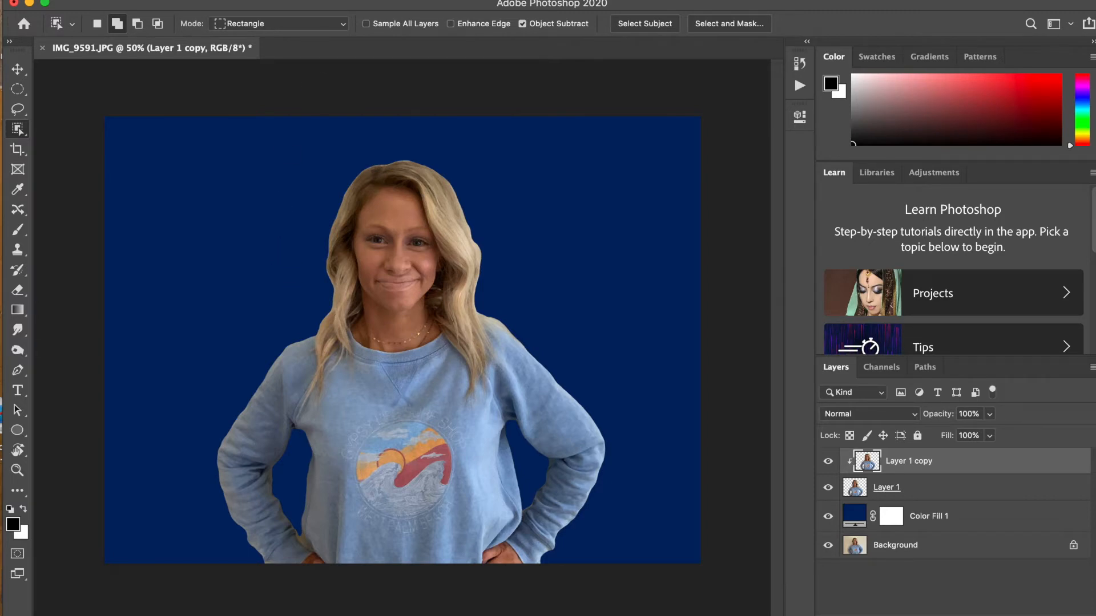
# Apply a Gaussian Blur with a 3.0 pixel radius to the clipped Layer 1 copy.
pyautogui.click(358, 0)
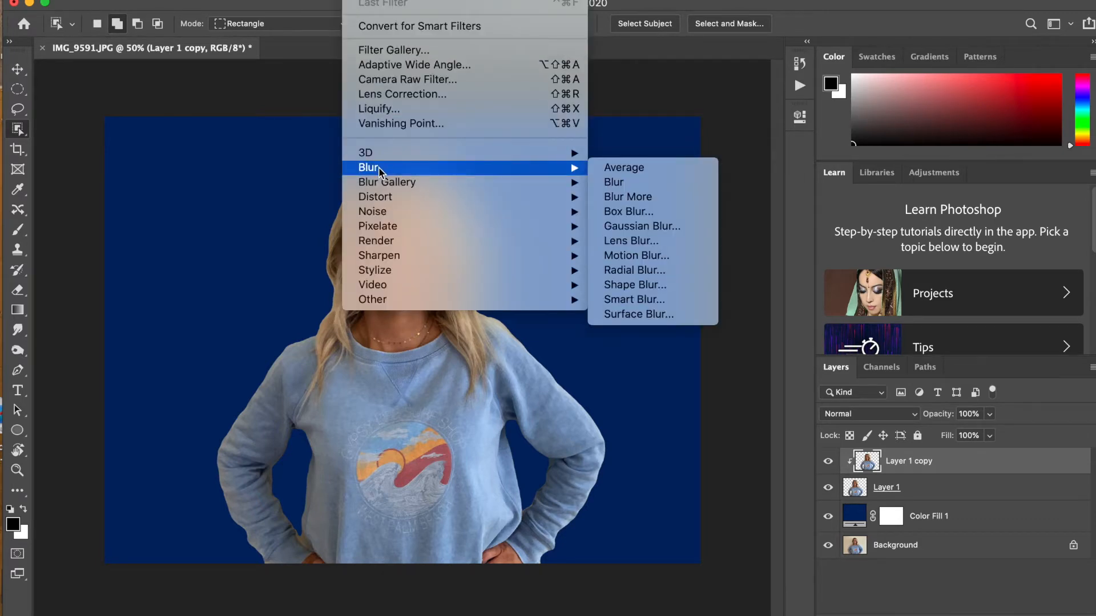
pyautogui.click(628, 227)
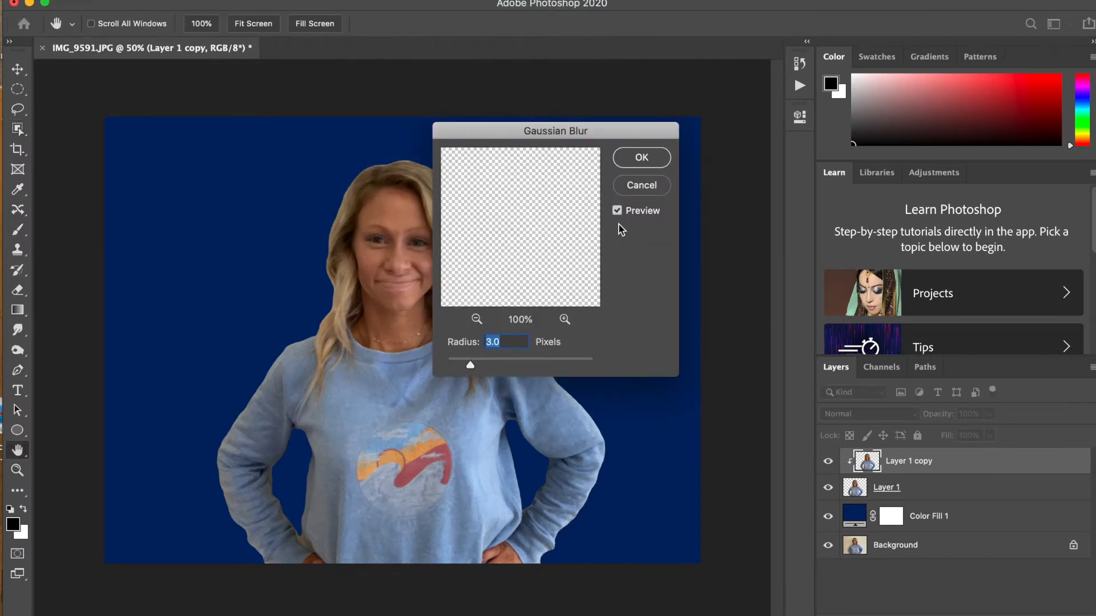
pyautogui.moveTo(590, 132); pyautogui.dragTo(658, 129)
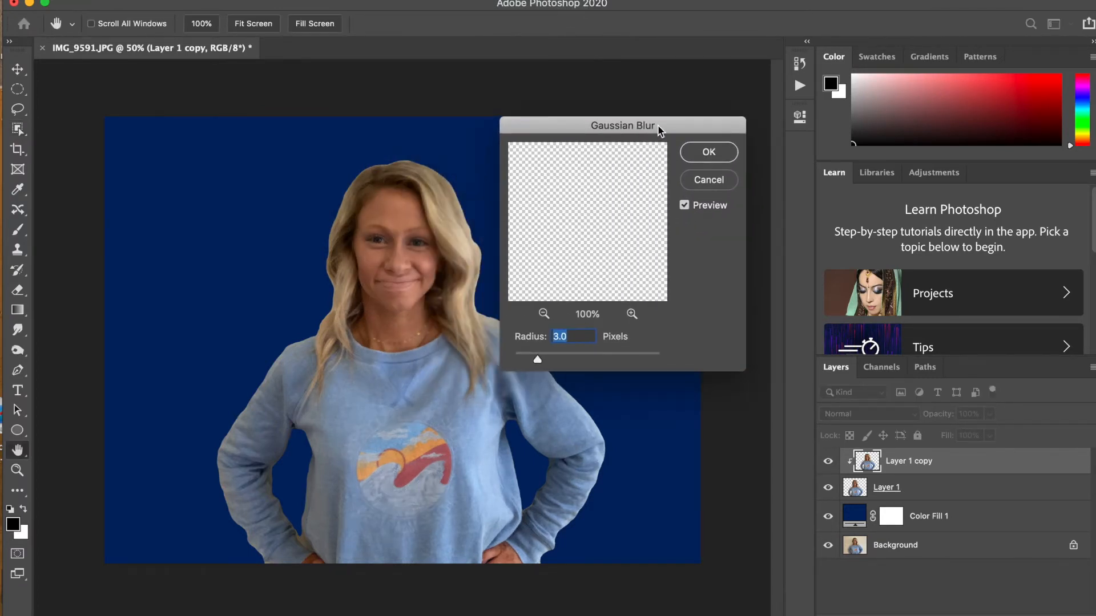
pyautogui.click(709, 152)
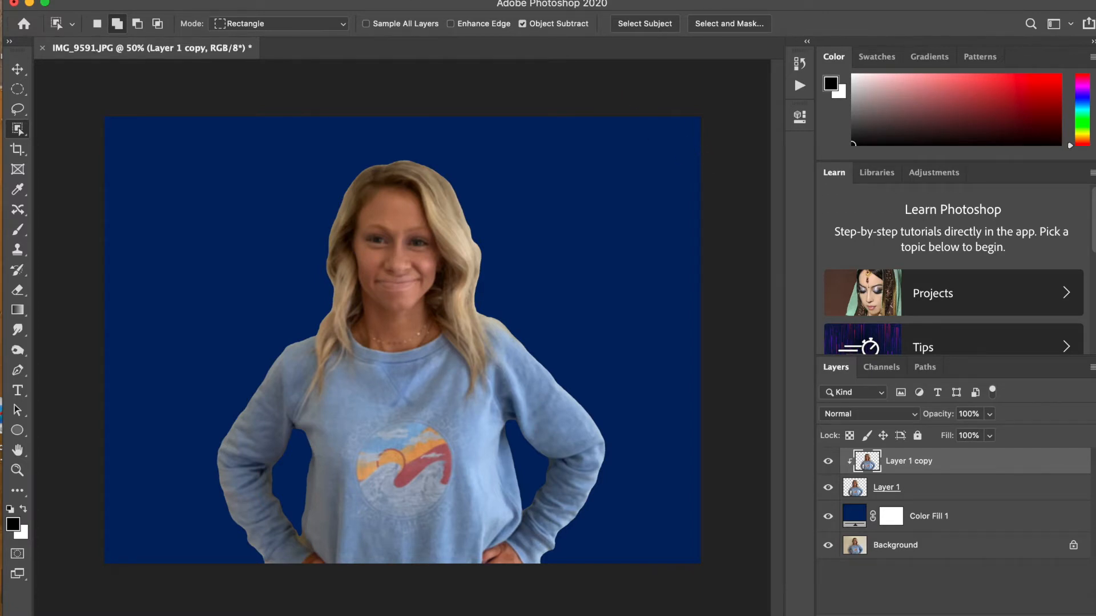
# Adjust the Levels of the blurred copy, setting the input black point to 24 and the white point to 207.
pyautogui.click(194, 0)
pyautogui.moveTo(331, 29)
pyautogui.click(409, 41)
pyautogui.moveTo(614, 293); pyautogui.dragTo(579, 293)
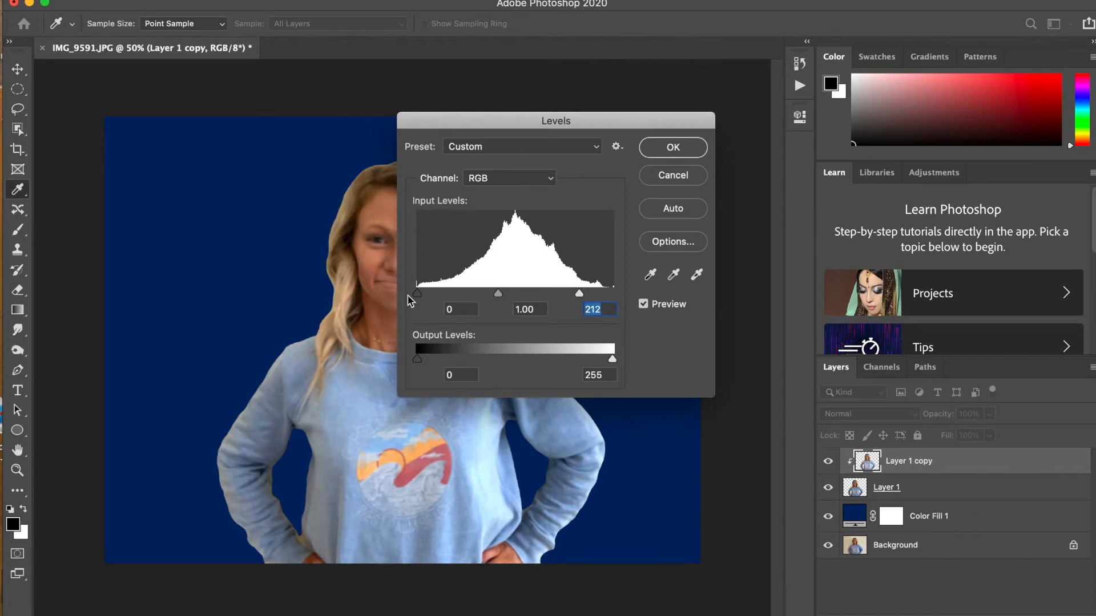
pyautogui.moveTo(415, 294); pyautogui.dragTo(457, 296)
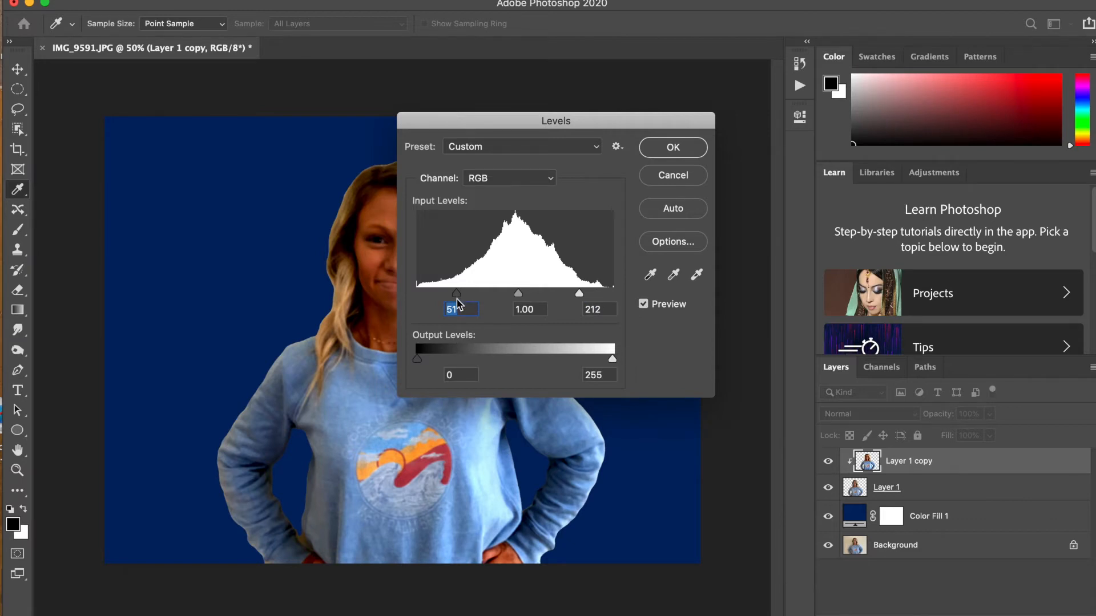
pyautogui.moveTo(457, 296); pyautogui.dragTo(436, 294)
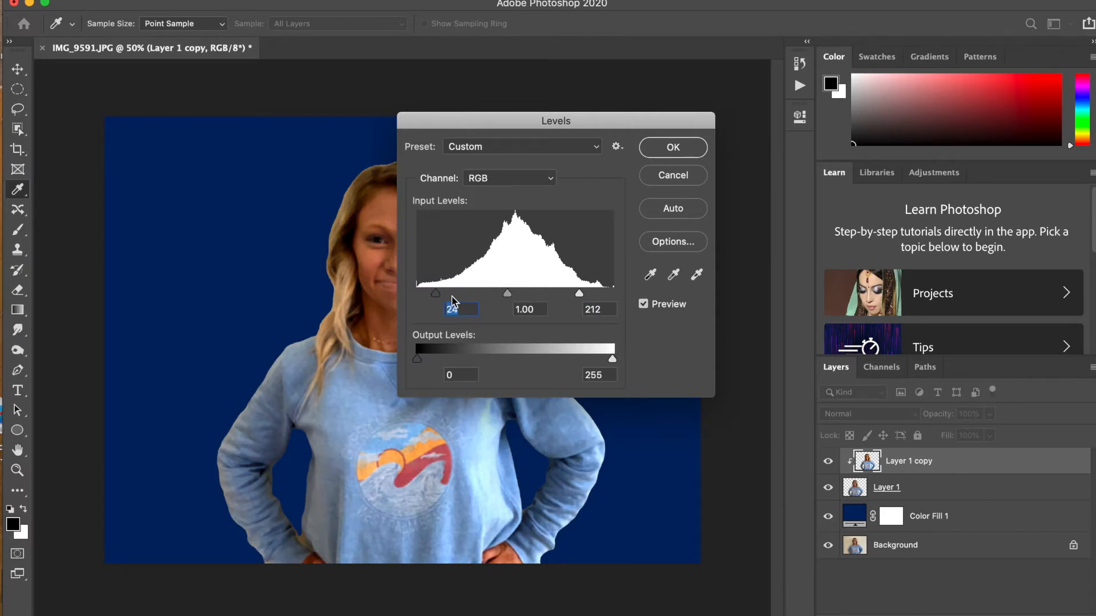
pyautogui.moveTo(579, 293); pyautogui.dragTo(576, 295)
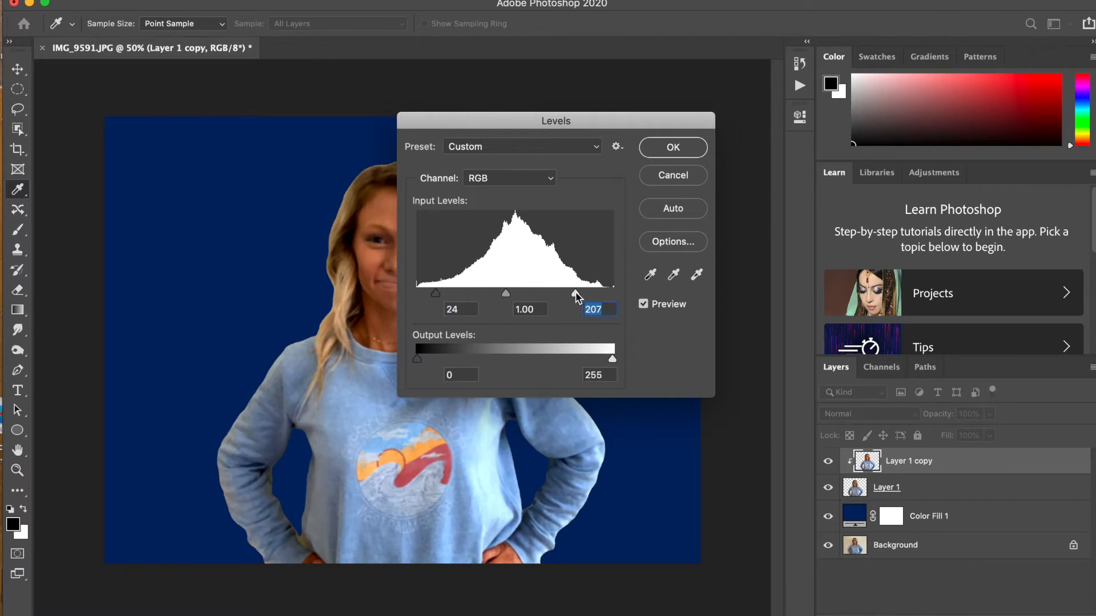
pyautogui.click(671, 147)
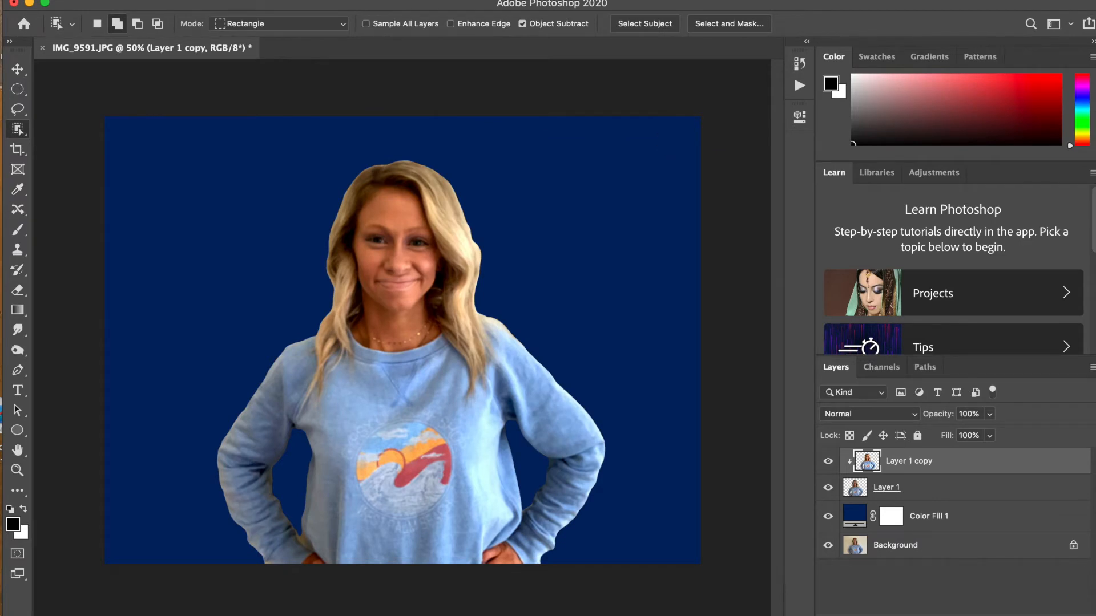
# Open a Photo Filter for the clipped copy and set it to Magenta at 77% density without preserving luminosity.
pyautogui.click(187, 0)
pyautogui.moveTo(210, 29)
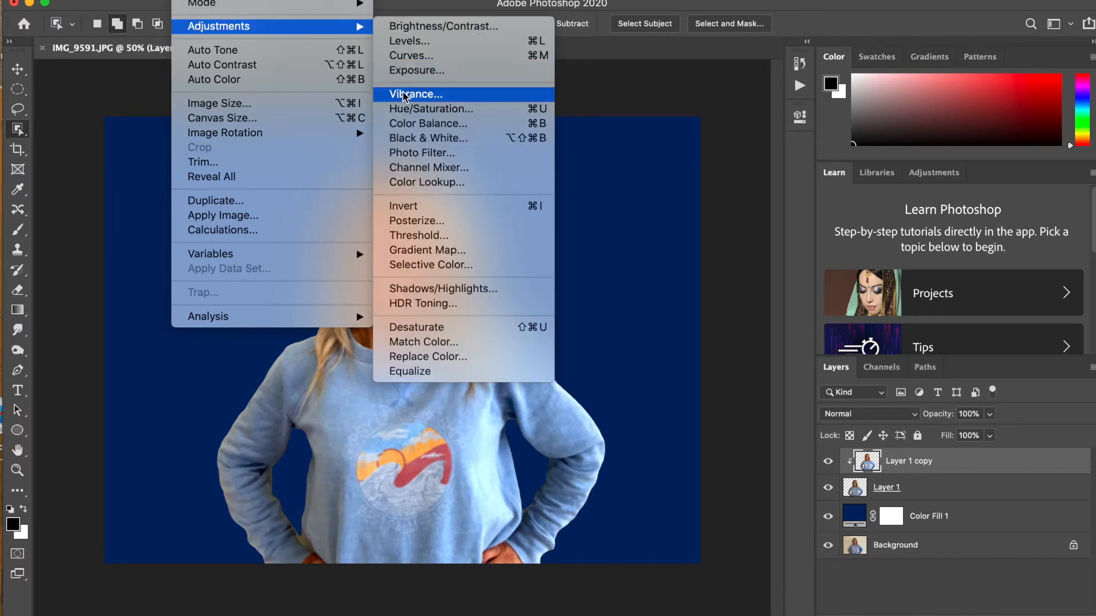
pyautogui.click(413, 153)
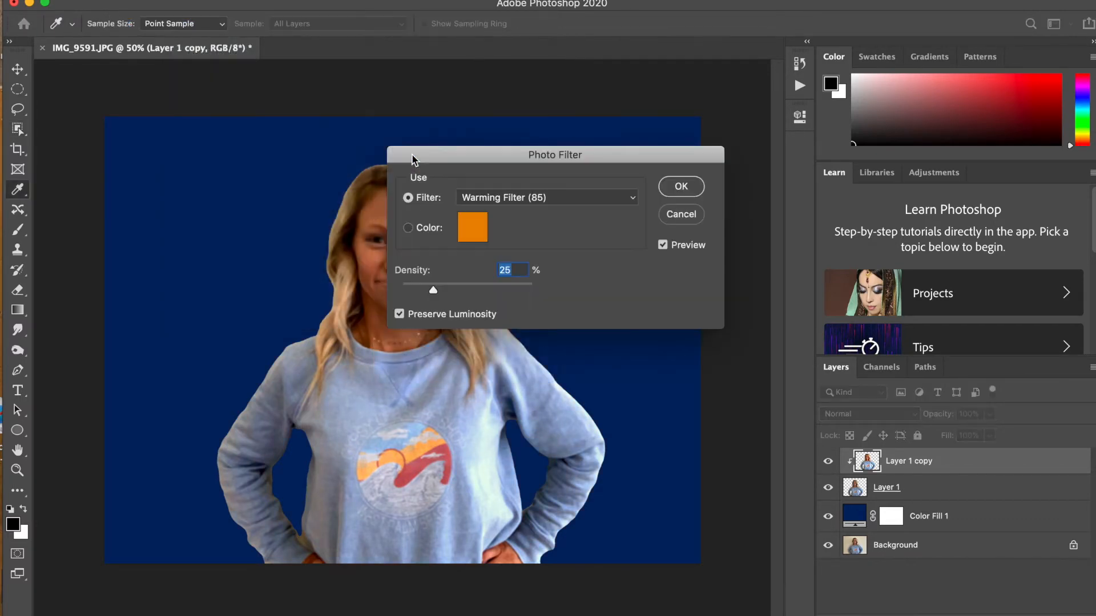
pyautogui.moveTo(491, 156); pyautogui.dragTo(588, 64)
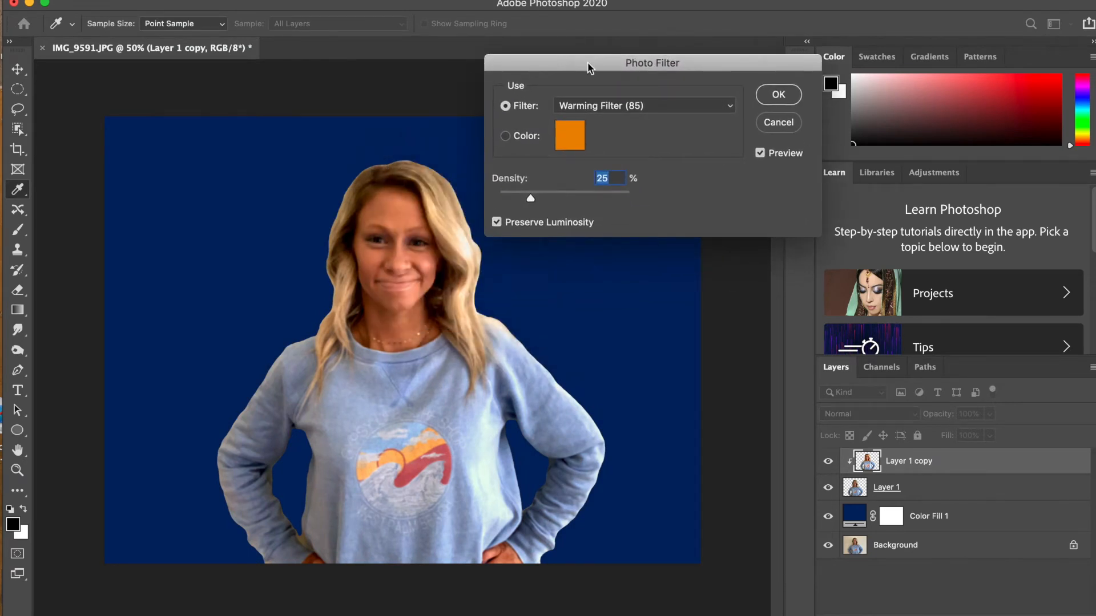
pyautogui.click(618, 108)
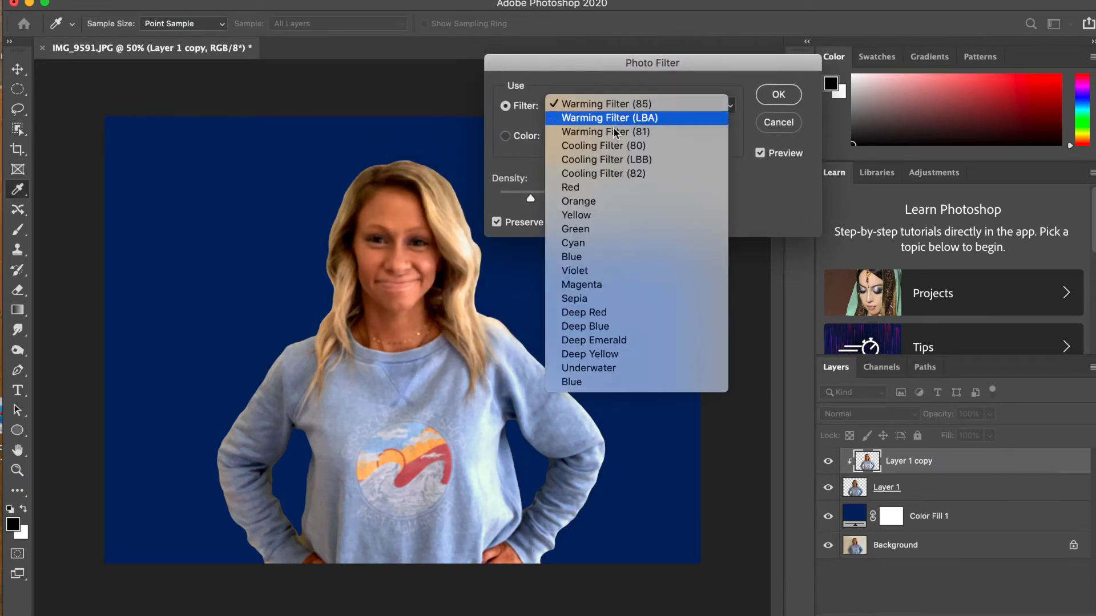
pyautogui.click(594, 285)
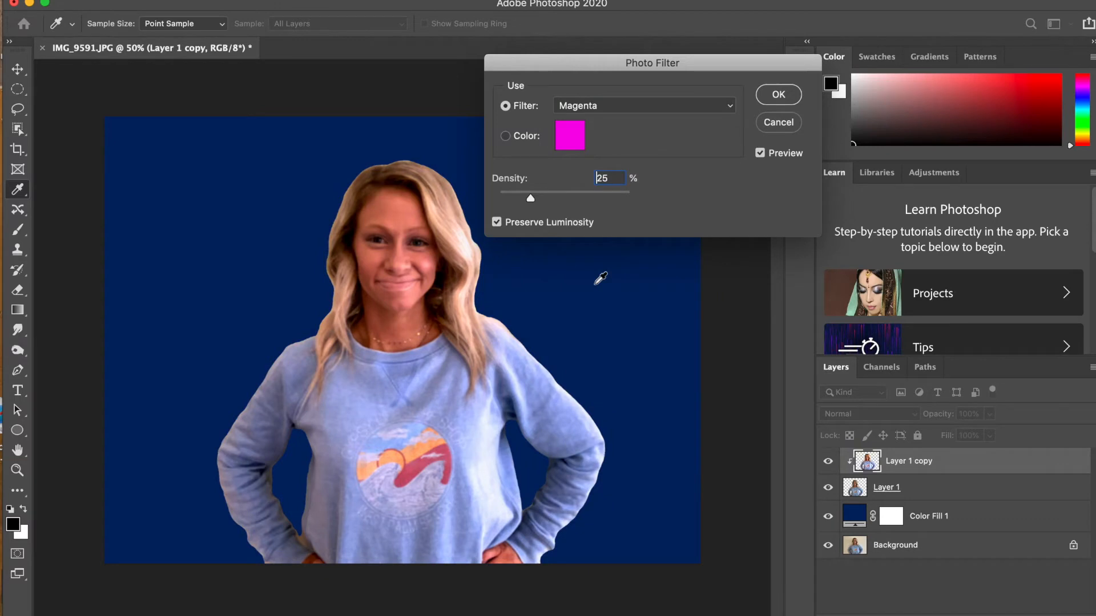
pyautogui.moveTo(532, 199); pyautogui.dragTo(601, 202)
pyautogui.click(497, 223)
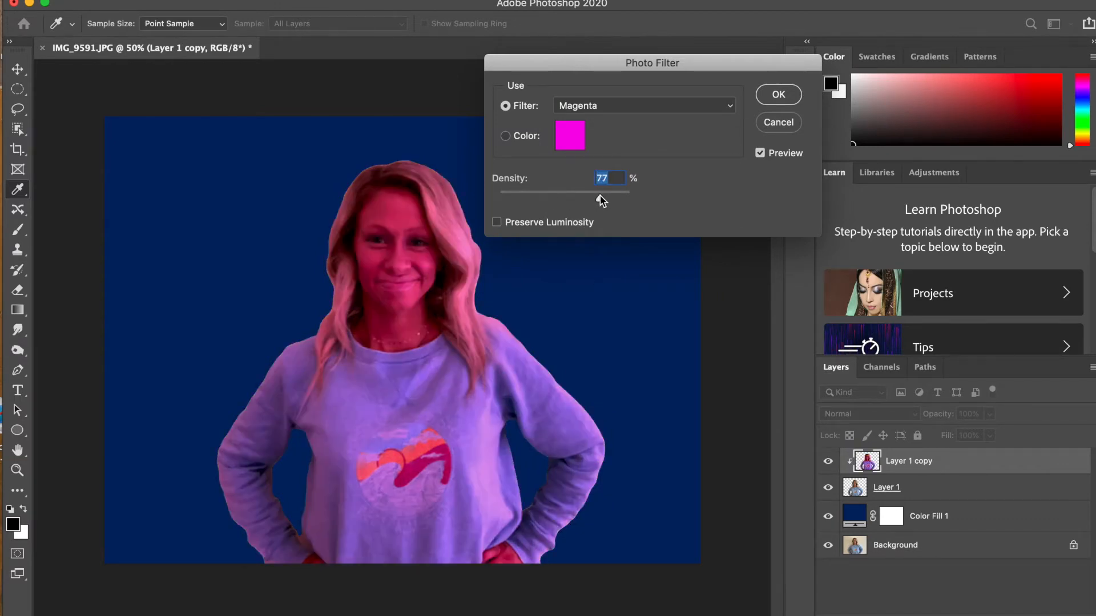
# Try the Sepia, Blue, Underwater, Deep Blue and Deep Red presets in the Photo Filter for the clipped copy.
pyautogui.click(633, 105)
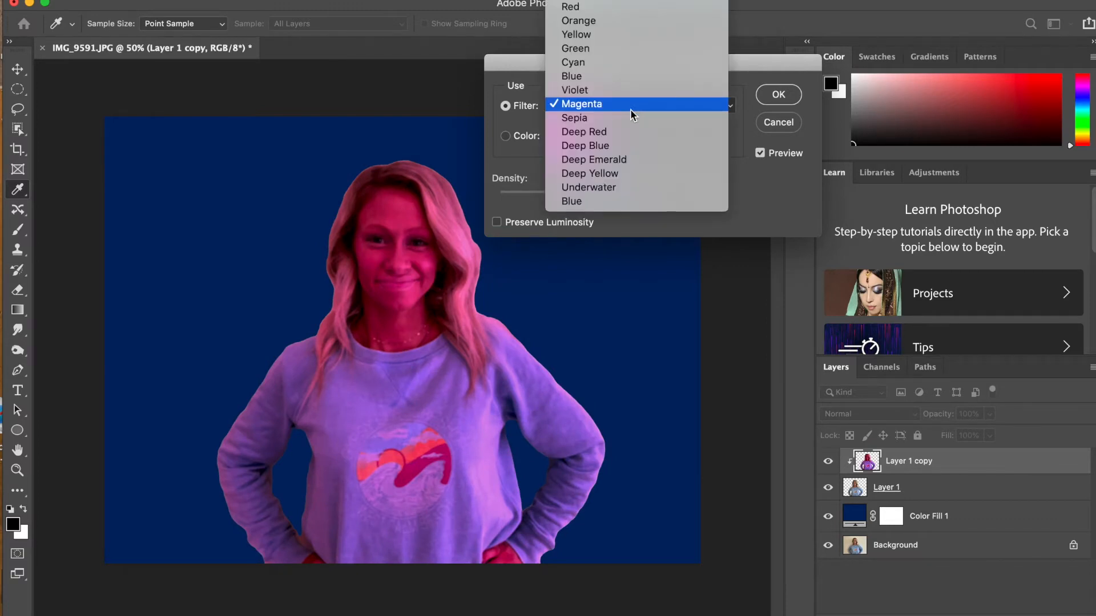
pyautogui.click(629, 118)
pyautogui.click(637, 106)
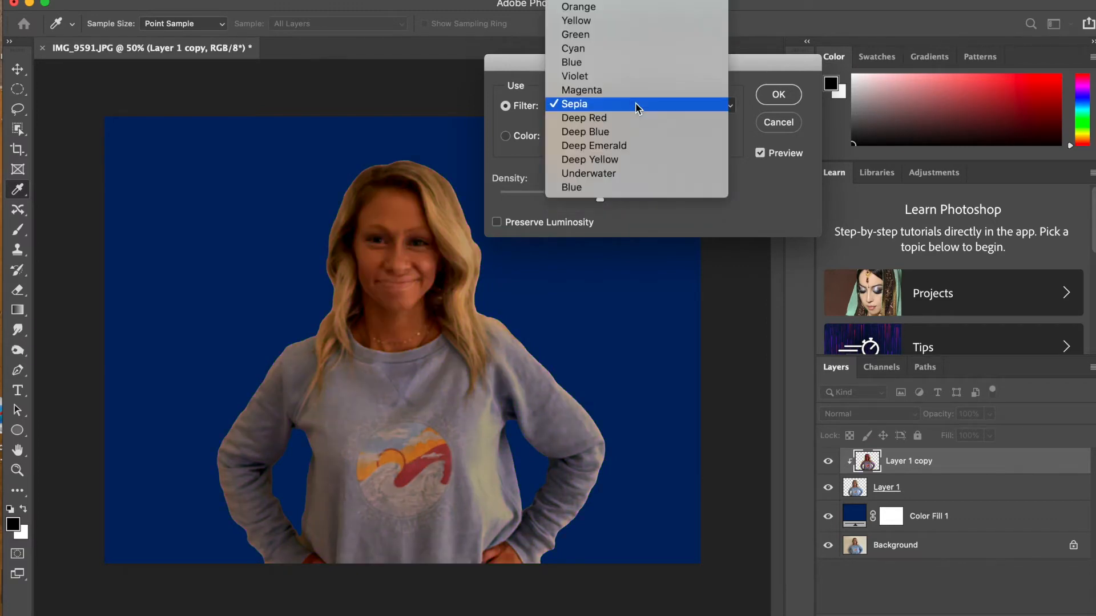
pyautogui.click(631, 67)
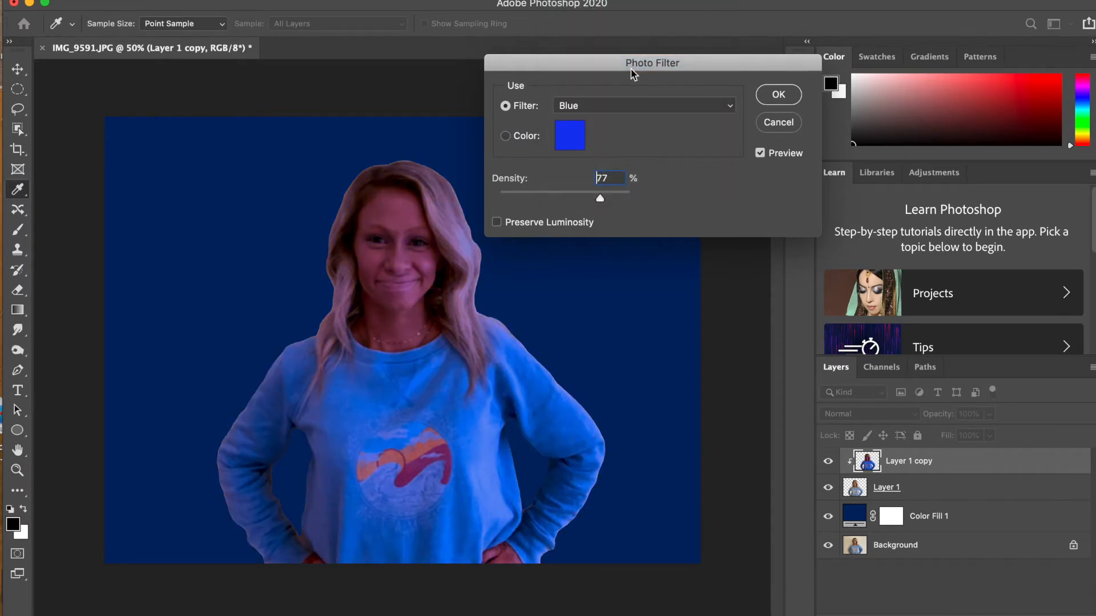
pyautogui.click(627, 103)
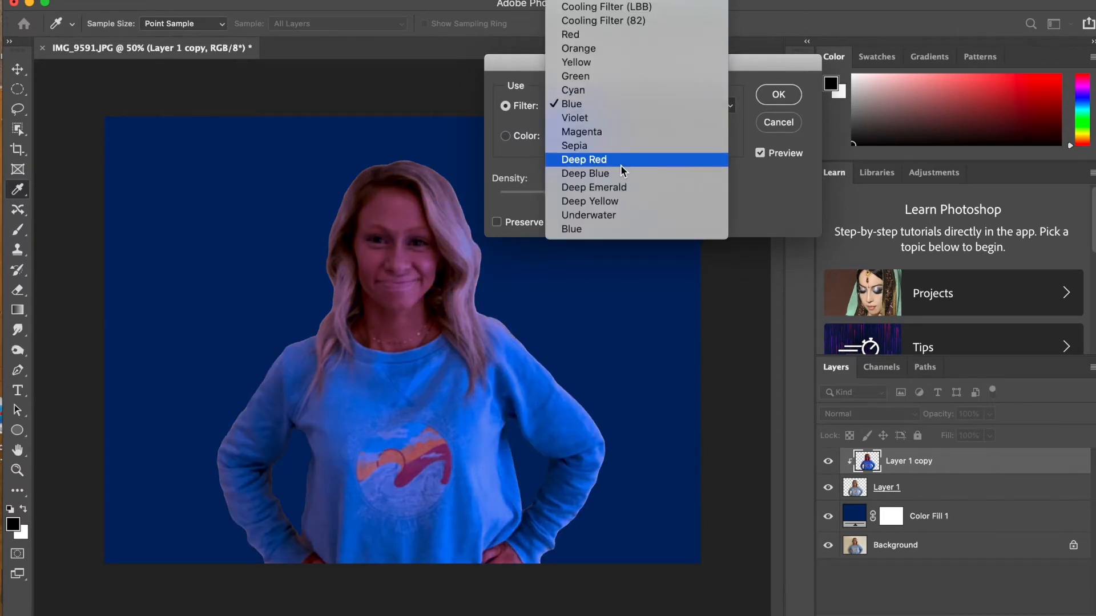
pyautogui.click(613, 214)
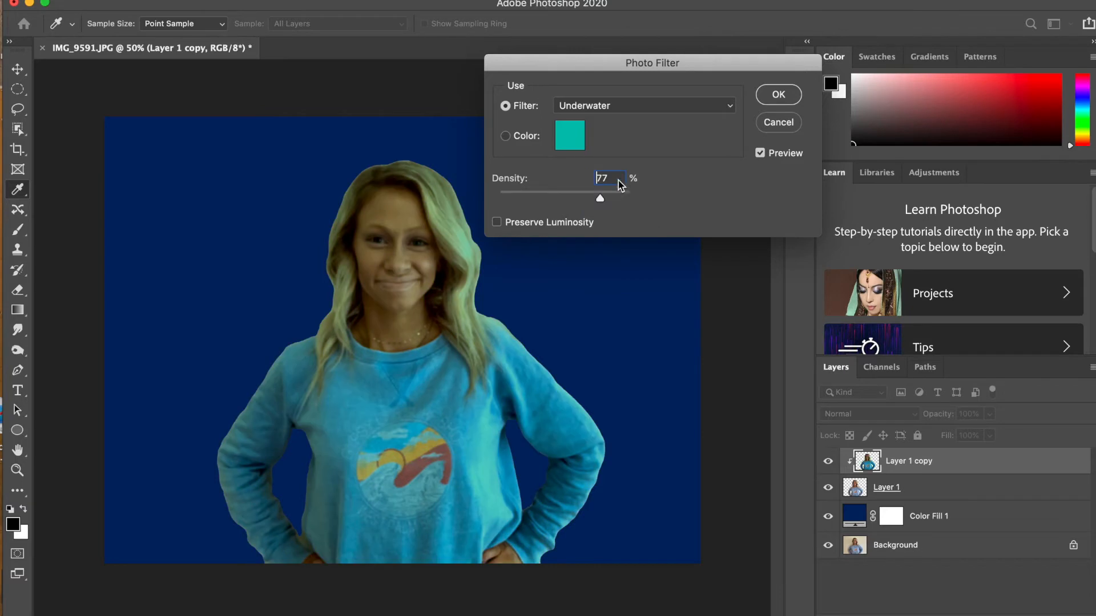
pyautogui.click(637, 107)
pyautogui.click(639, 66)
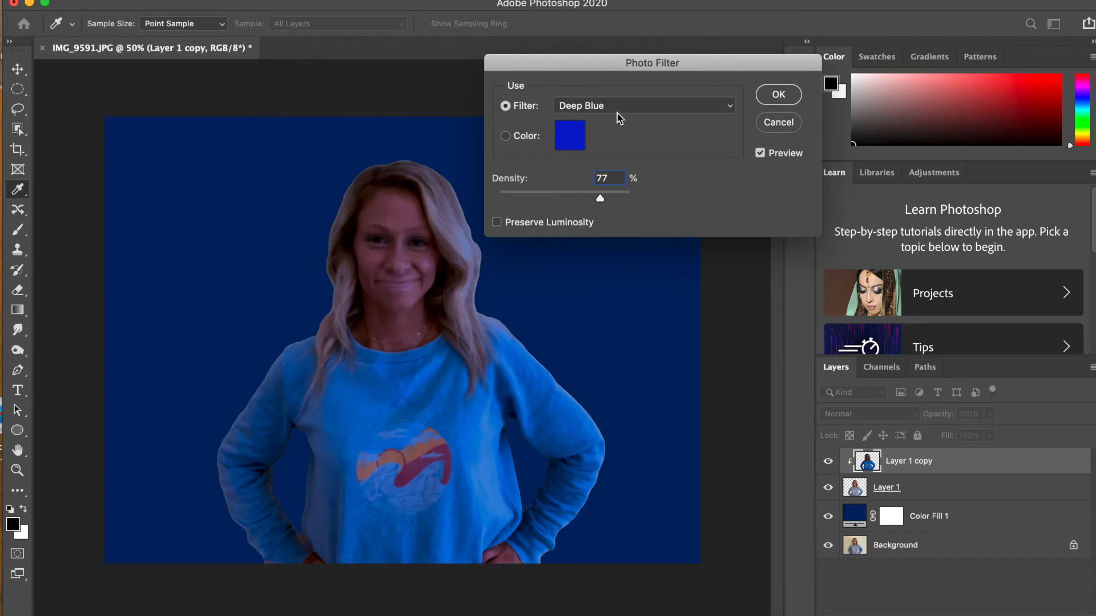
pyautogui.click(618, 114)
pyautogui.click(623, 89)
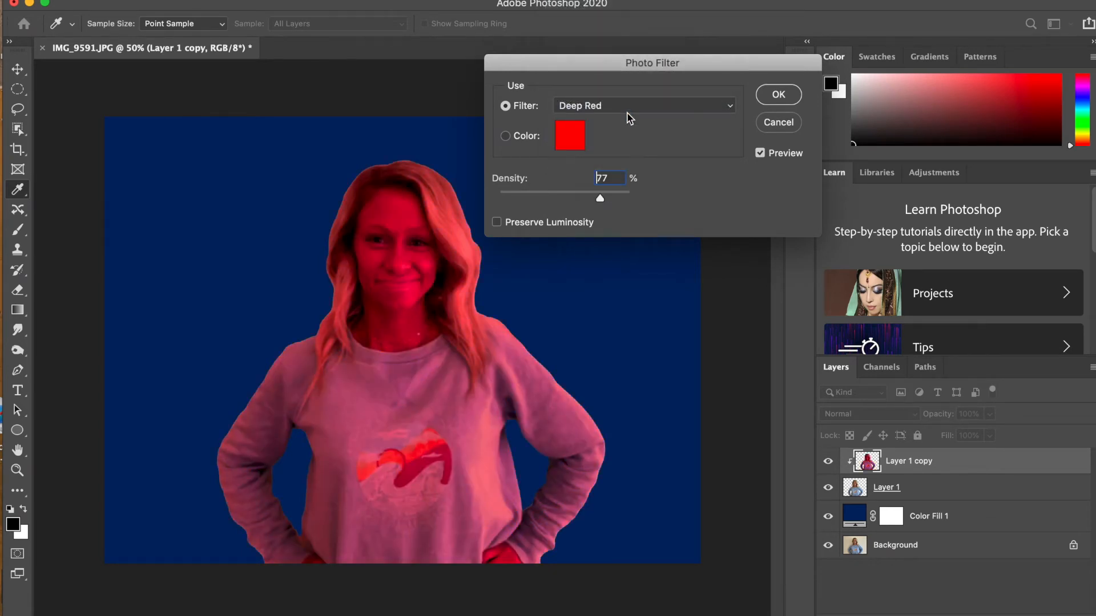
# Try densities of 90%, 81% and 87% for the Deep Red photo filter.
pyautogui.moveTo(599, 199); pyautogui.dragTo(618, 199)
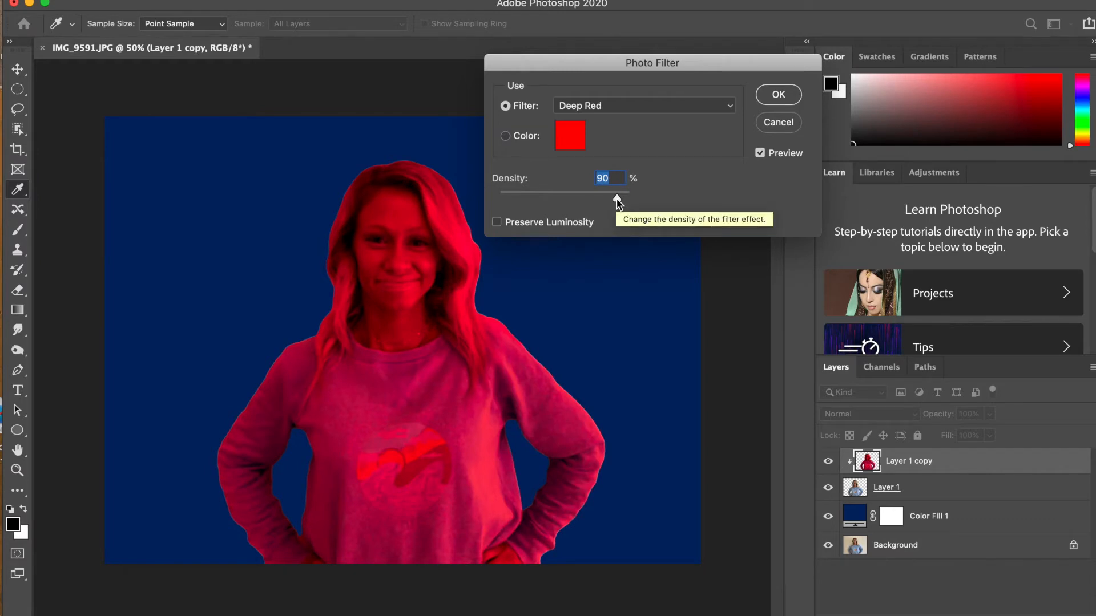
pyautogui.moveTo(618, 202); pyautogui.dragTo(606, 197)
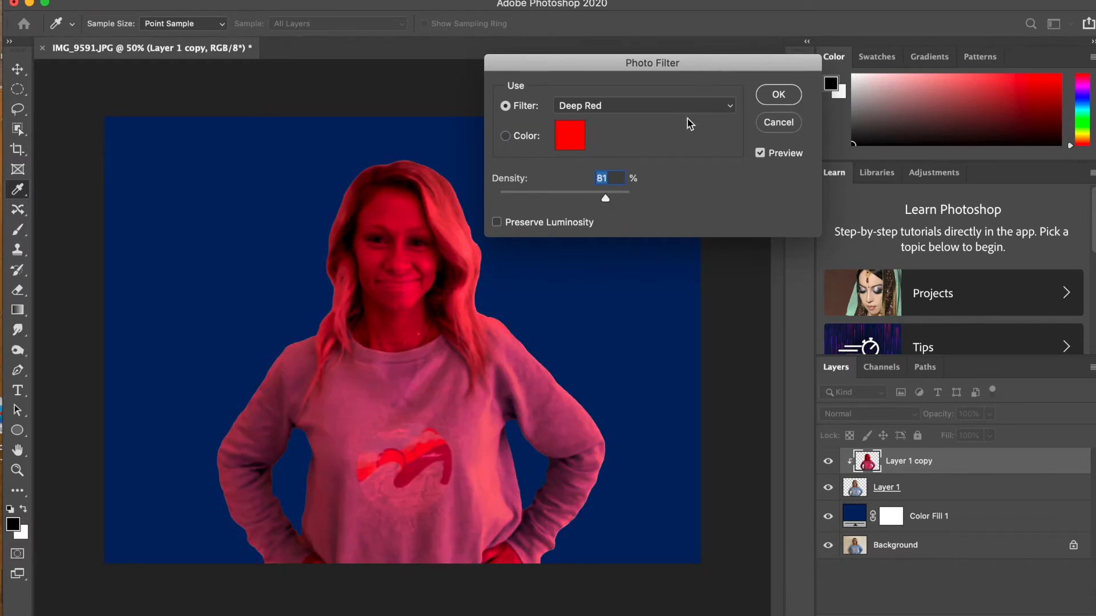
pyautogui.click(614, 196)
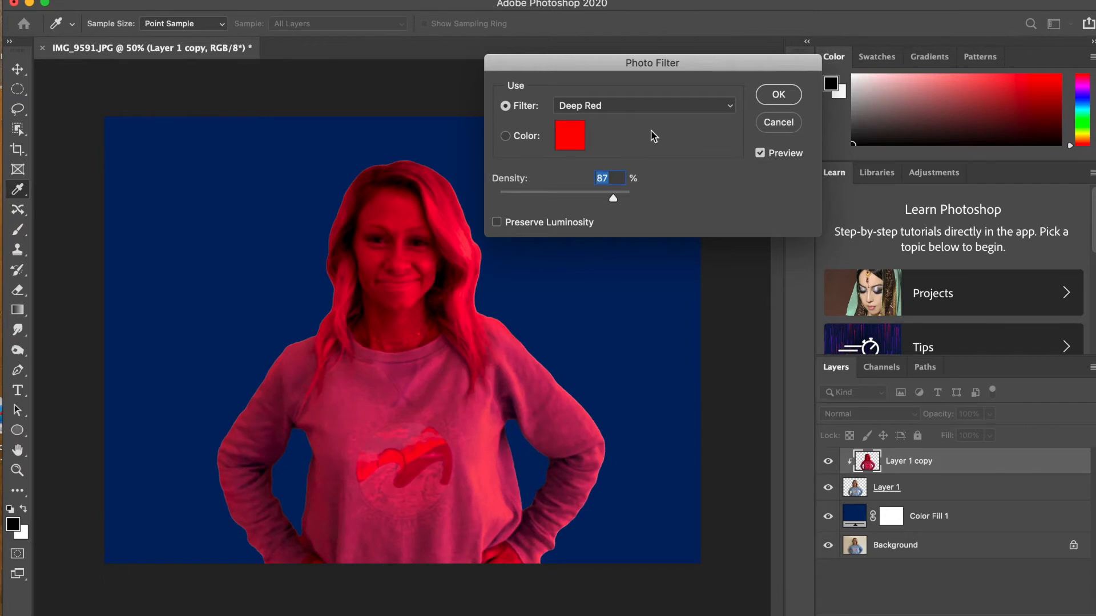
# Try the Blue, Yellow and Orange photo filter presets at 87% density.
pyautogui.click(662, 105)
pyautogui.click(649, 47)
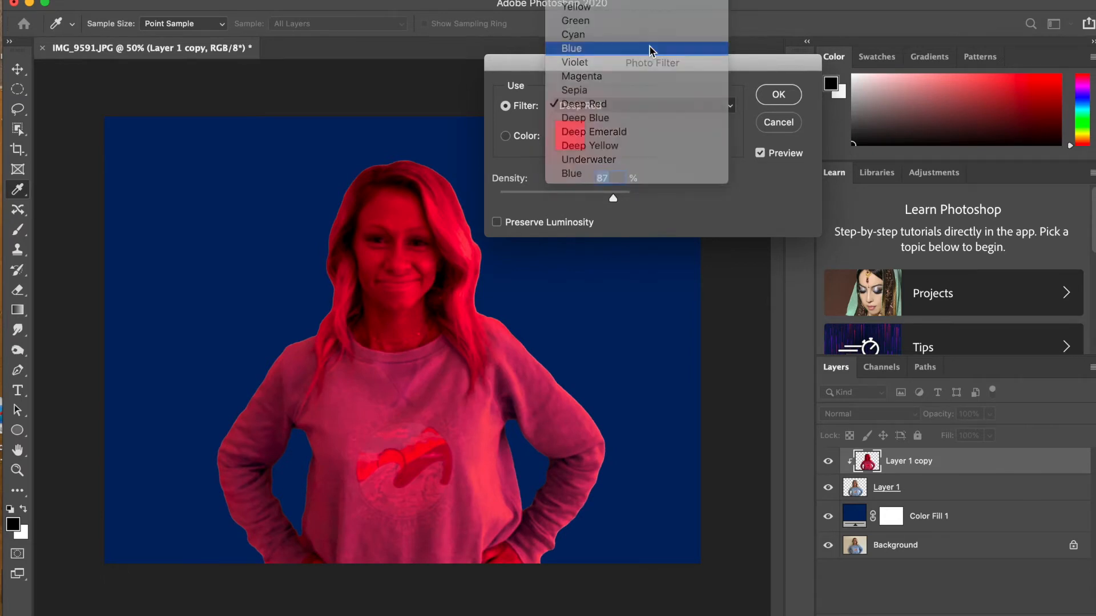
pyautogui.click(645, 109)
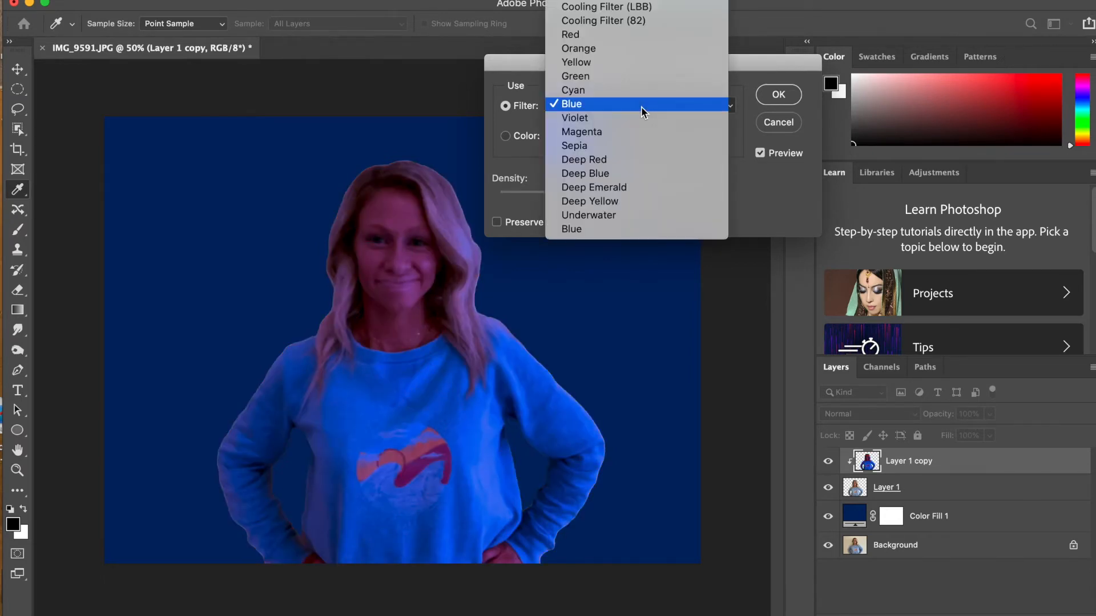
pyautogui.click(641, 62)
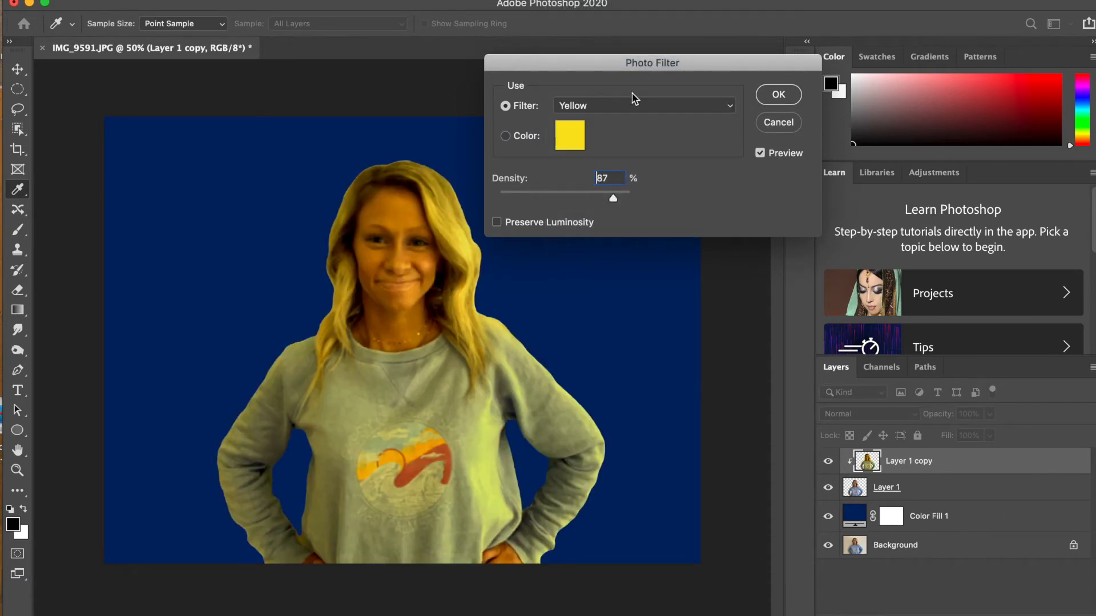
pyautogui.click(631, 99)
pyautogui.click(631, 91)
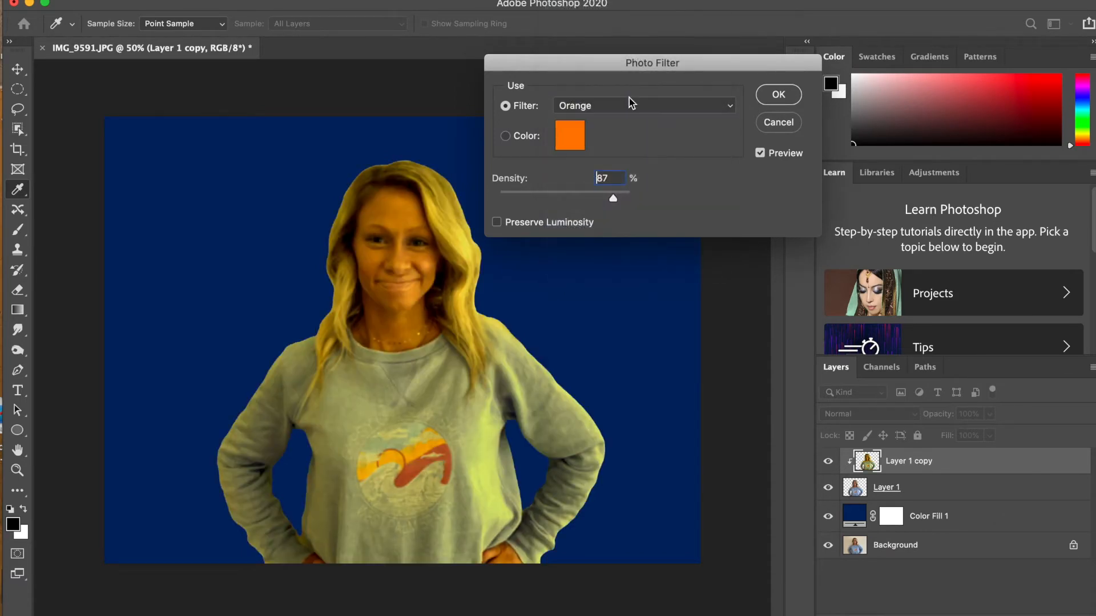
# Apply the Yellow photo filter to the clipped copy at 100% density.
pyautogui.click(629, 99)
pyautogui.click(629, 118)
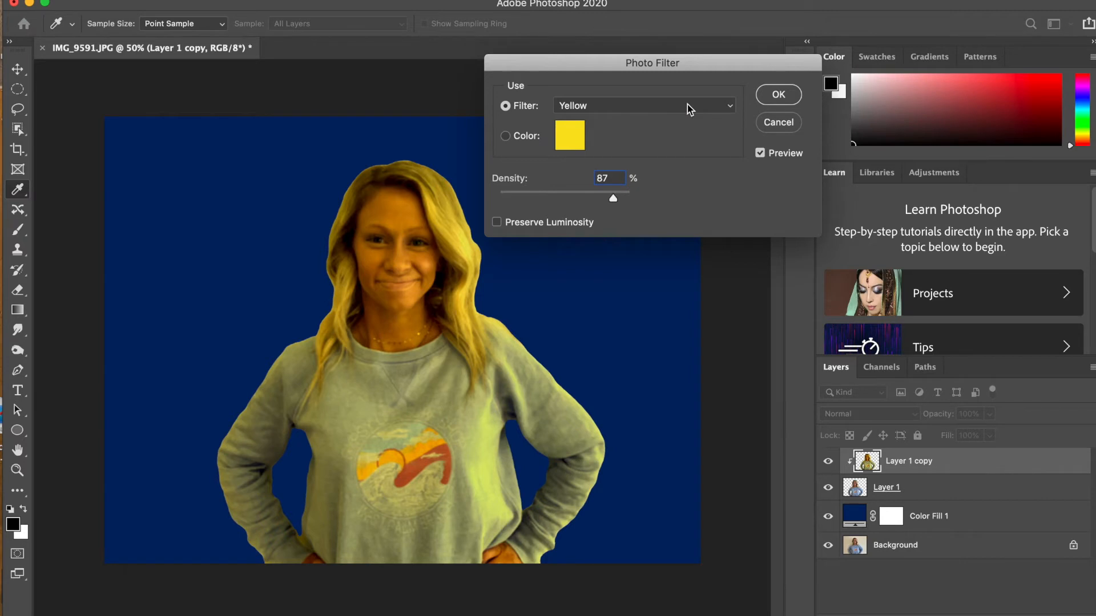
pyautogui.moveTo(613, 198); pyautogui.dragTo(654, 209)
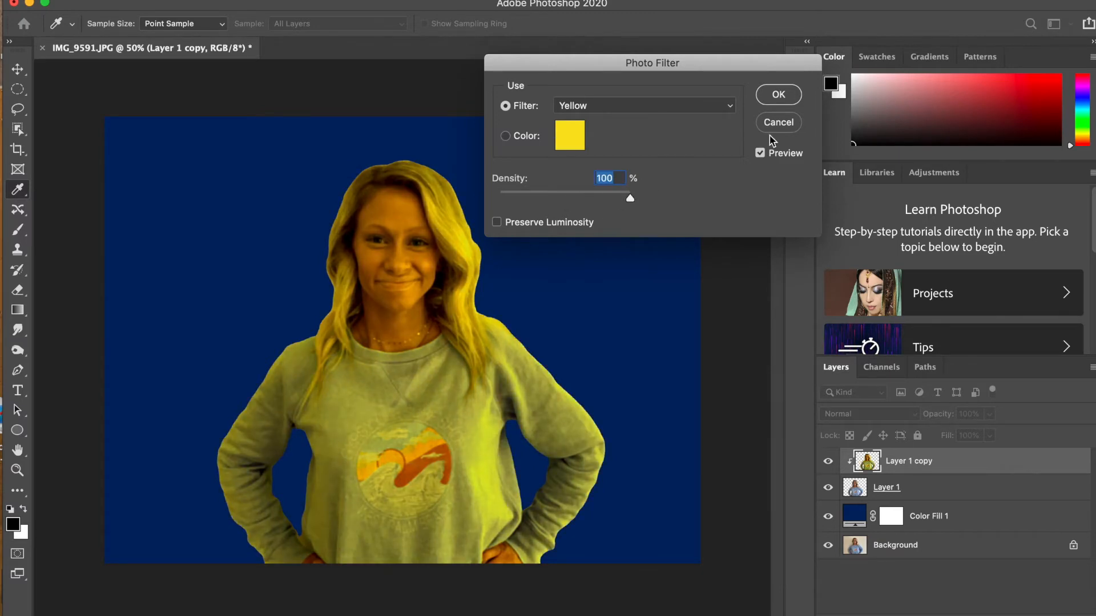
pyautogui.click(780, 95)
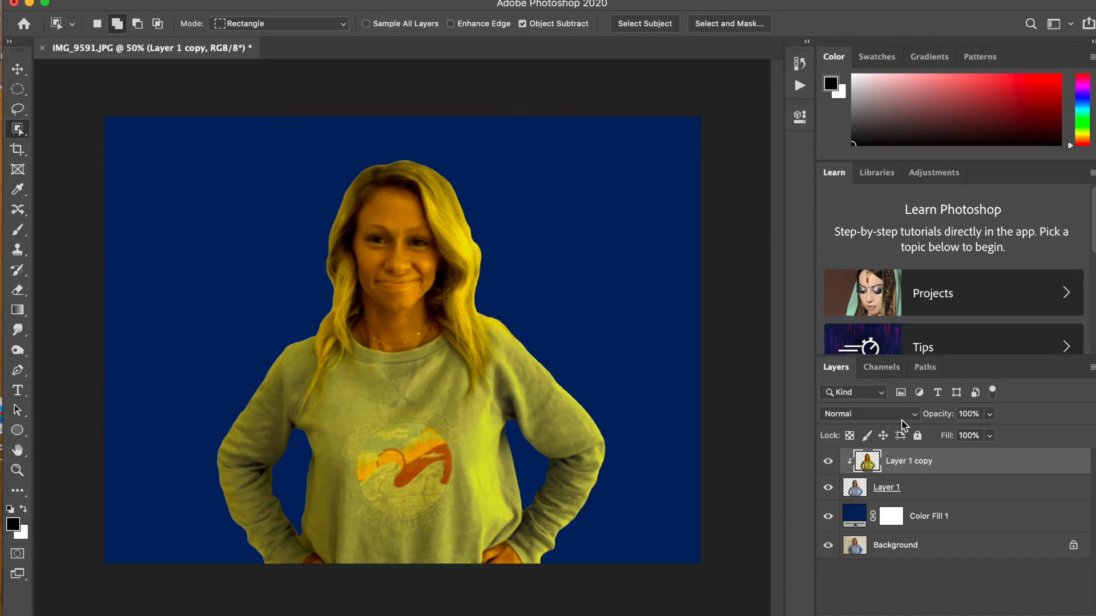
# Add a Stroke layer style to Layer 1 with a size of 5 px, positioned outside.
pyautogui.click(892, 491)
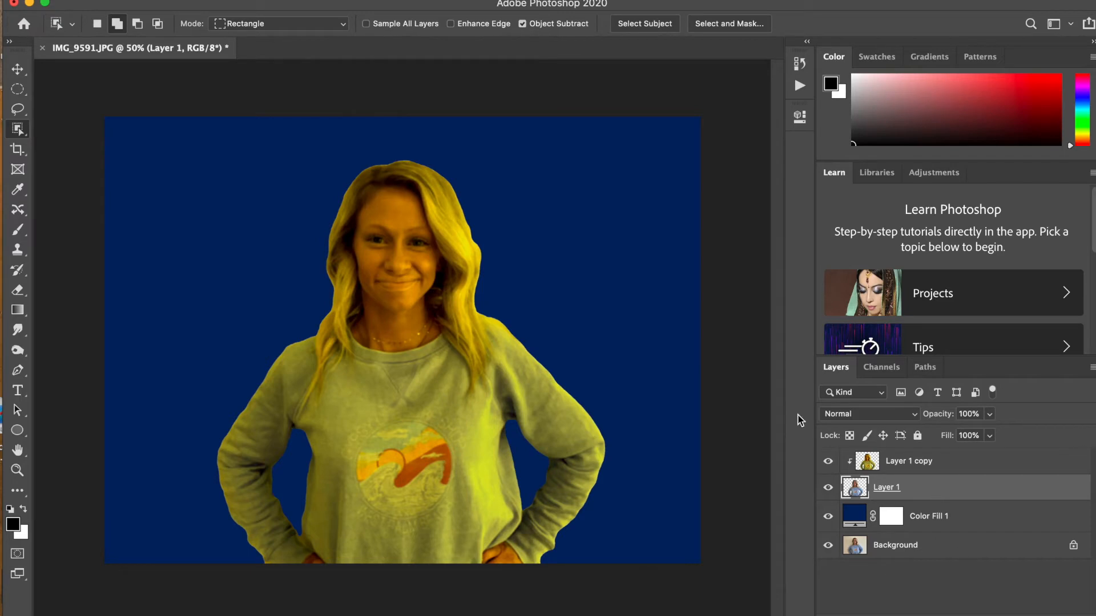
pyautogui.rightClick(585, 278)
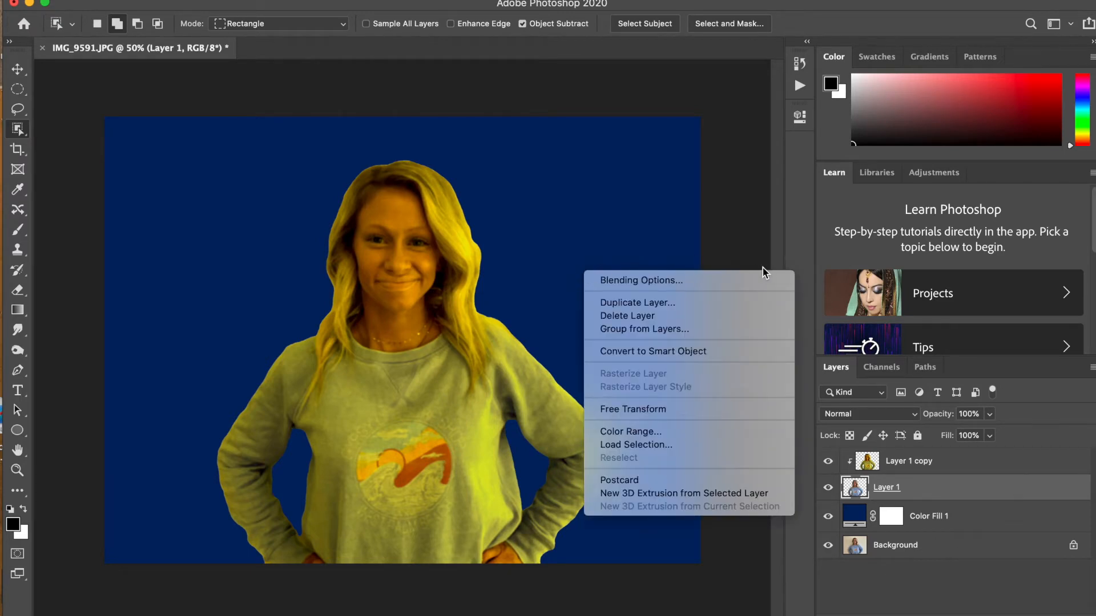
pyautogui.click(788, 255)
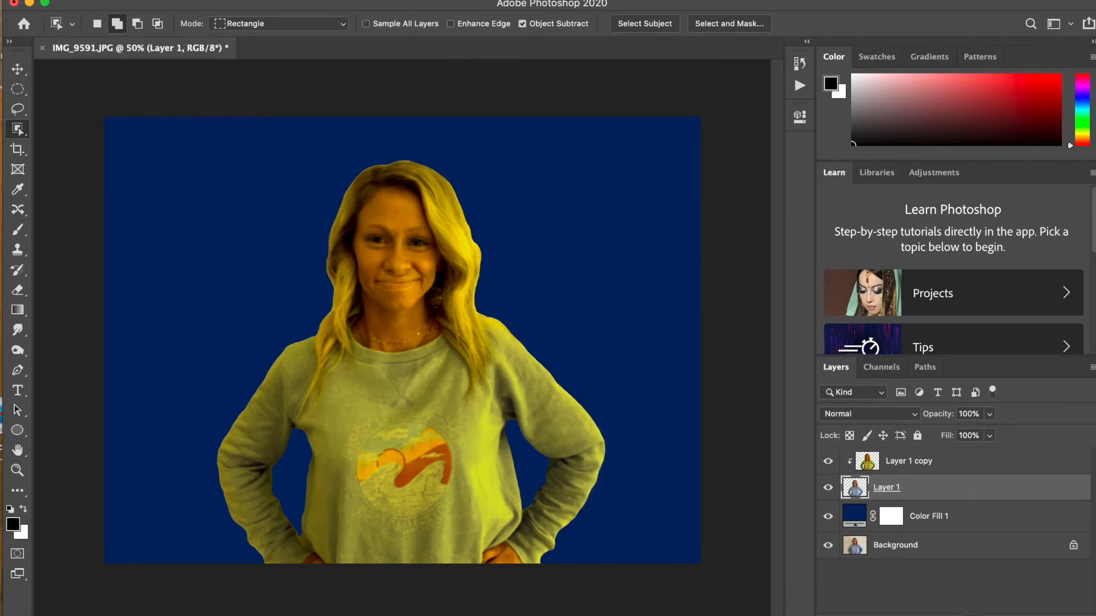
pyautogui.click(972, 615)
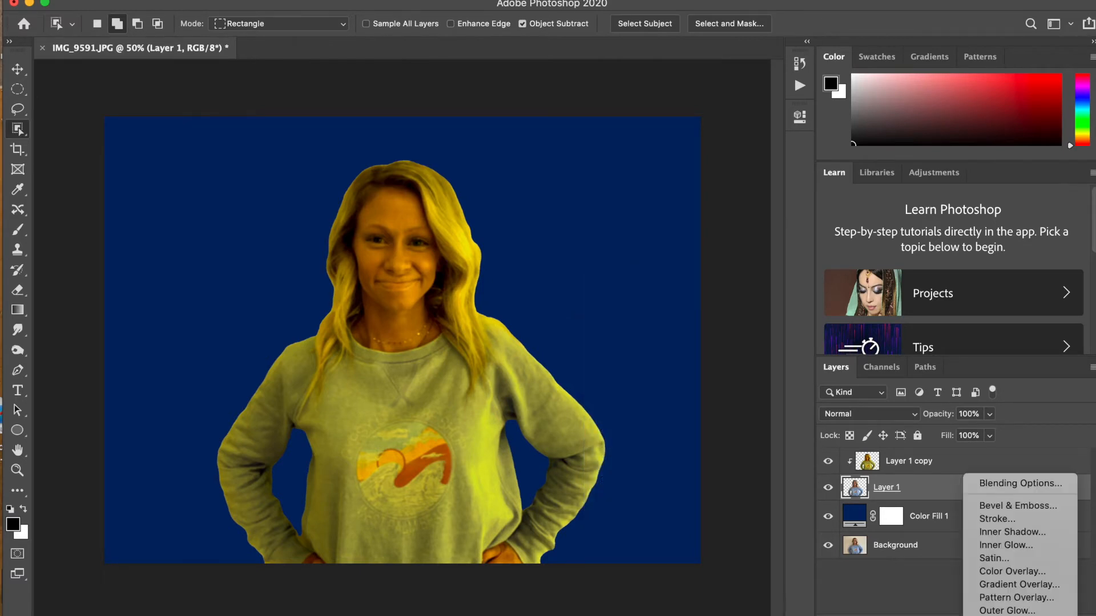
pyautogui.click(992, 523)
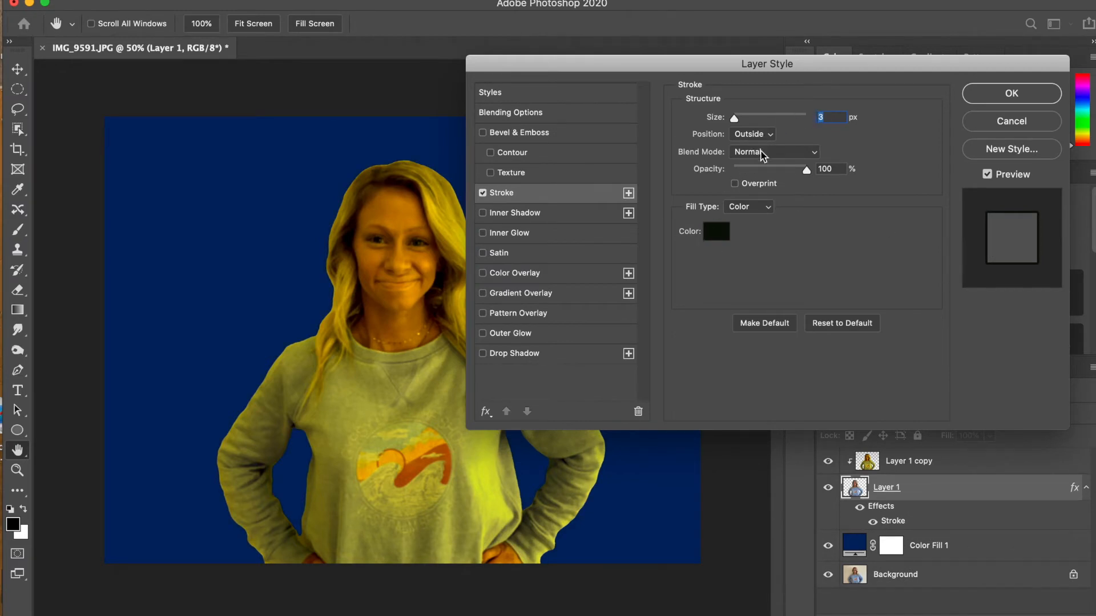
pyautogui.moveTo(735, 118); pyautogui.dragTo(741, 118)
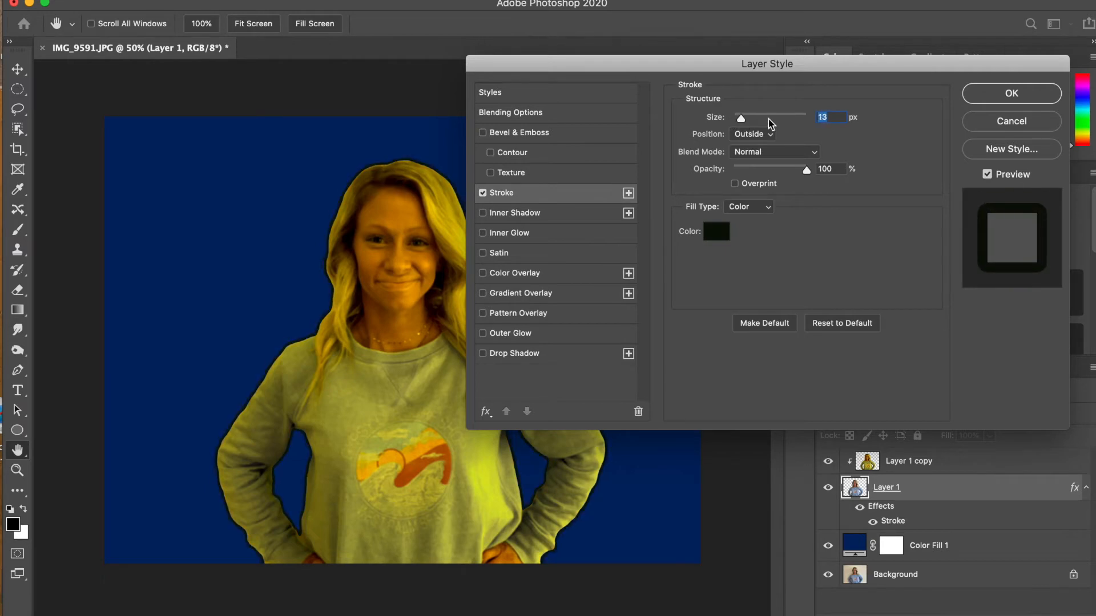
pyautogui.write('5')
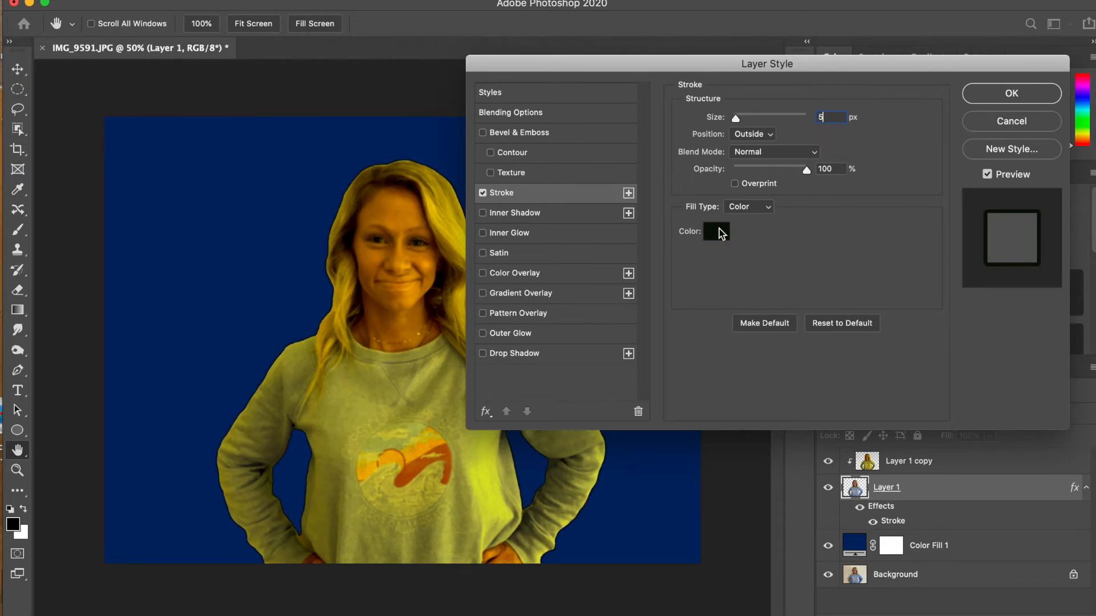
# Set the stroke colour to light grey babbb9 and apply the layer style to Layer 1.
pyautogui.click(718, 232)
pyautogui.click(541, 191)
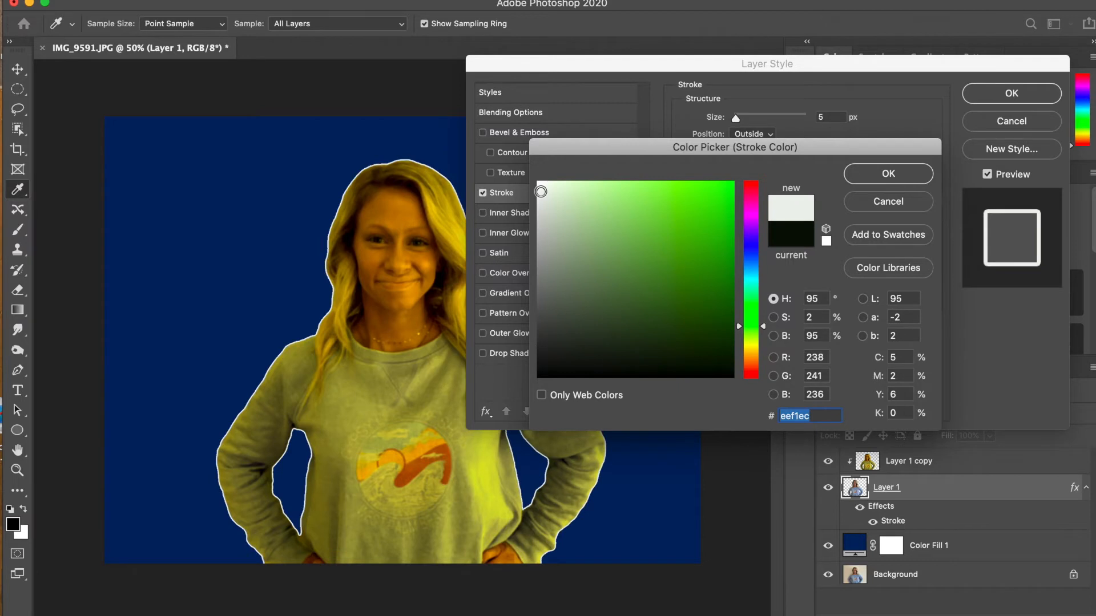
pyautogui.click(542, 216)
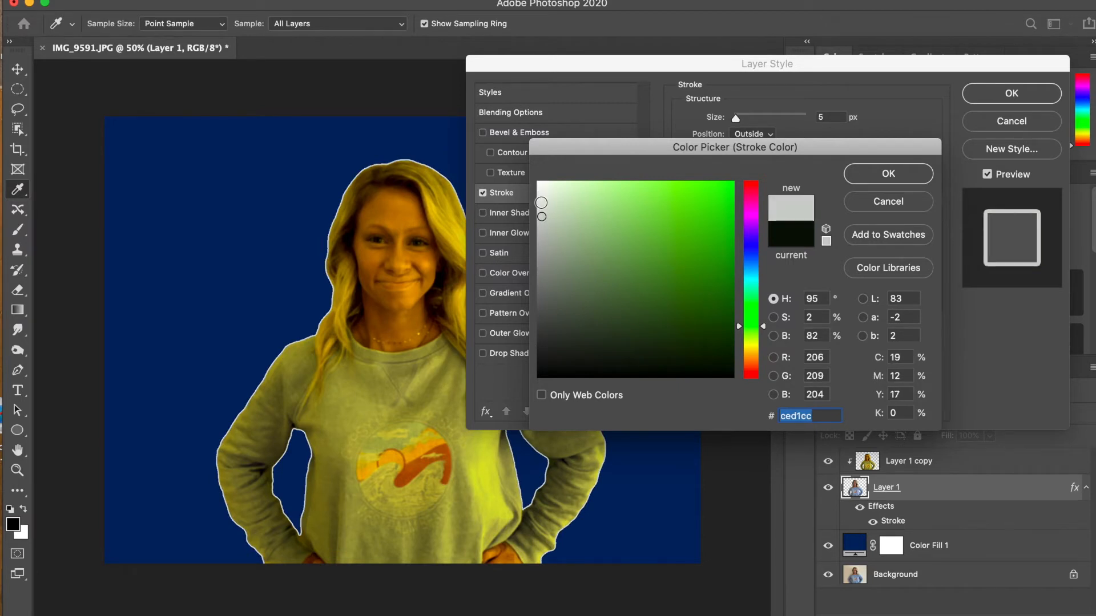
pyautogui.click(541, 189)
pyautogui.click(540, 234)
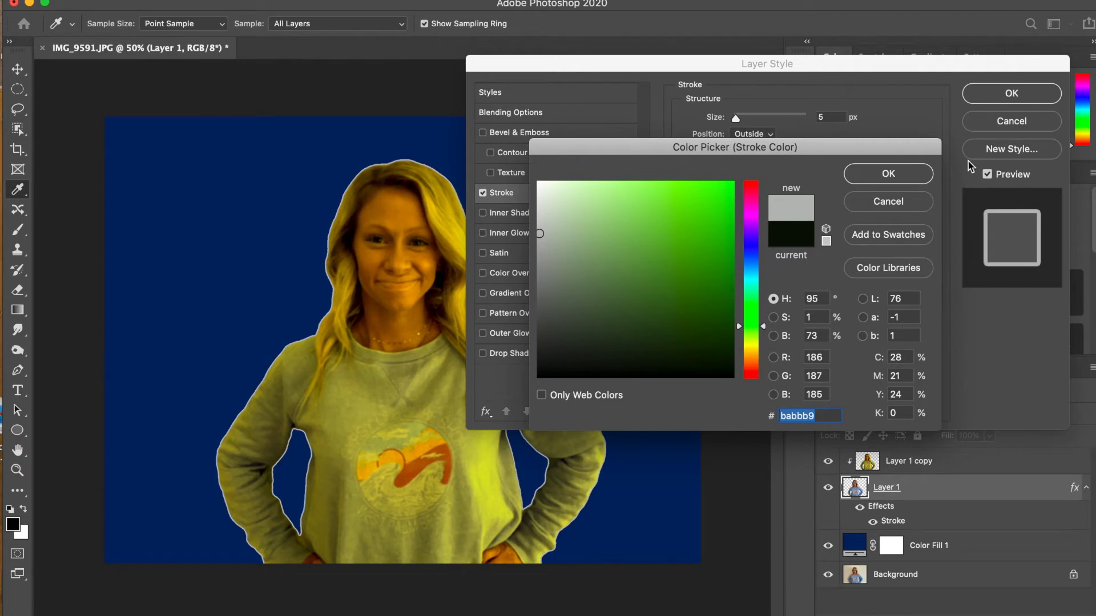
pyautogui.click(906, 173)
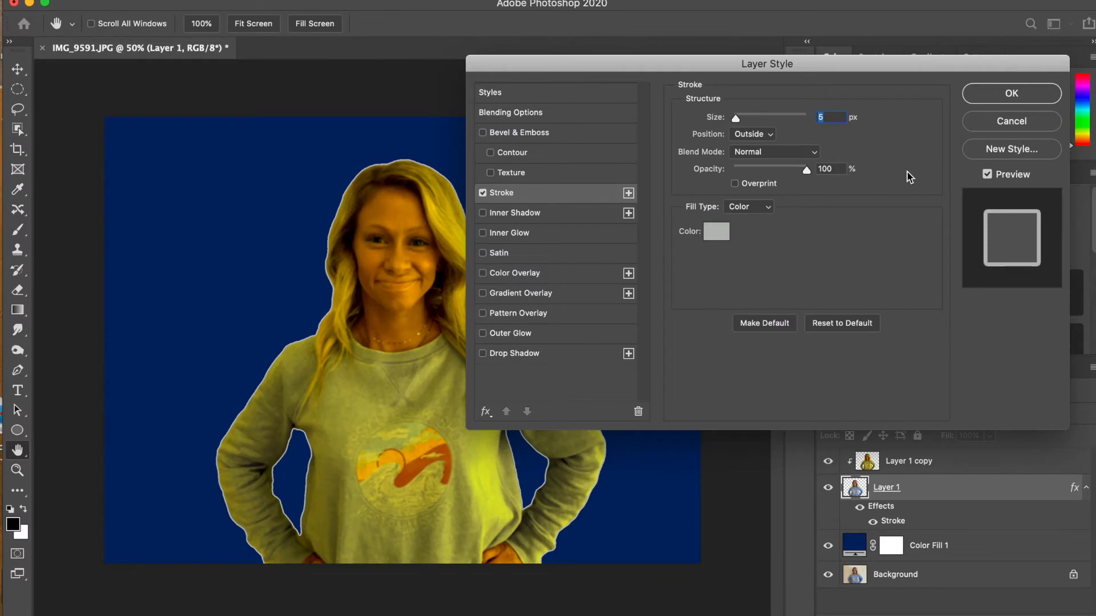
pyautogui.click(996, 96)
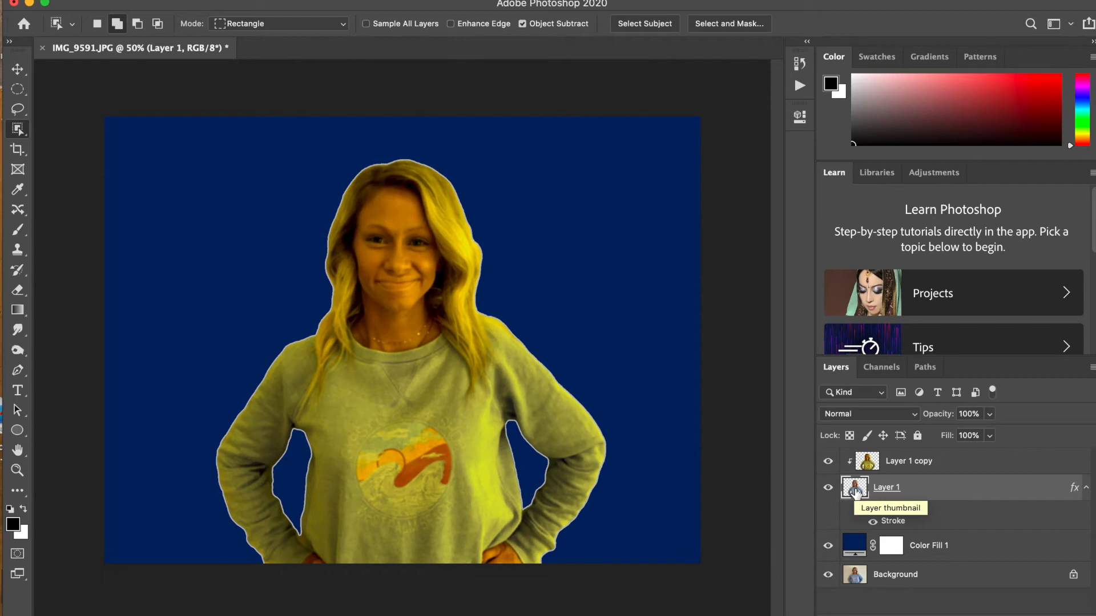
# Load the outline of Layer 1 as a selection and create a new layer named Stroke above Layer 1 copy.
pyautogui.keyDown('super'); pyautogui.click(856, 490); pyautogui.keyUp('super')
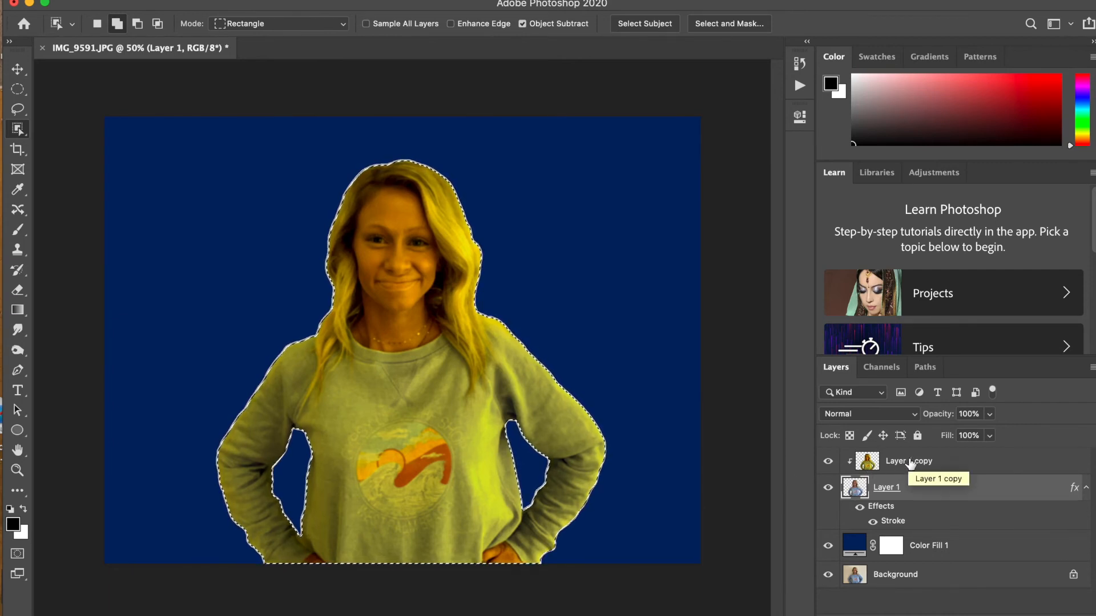
pyautogui.click(911, 463)
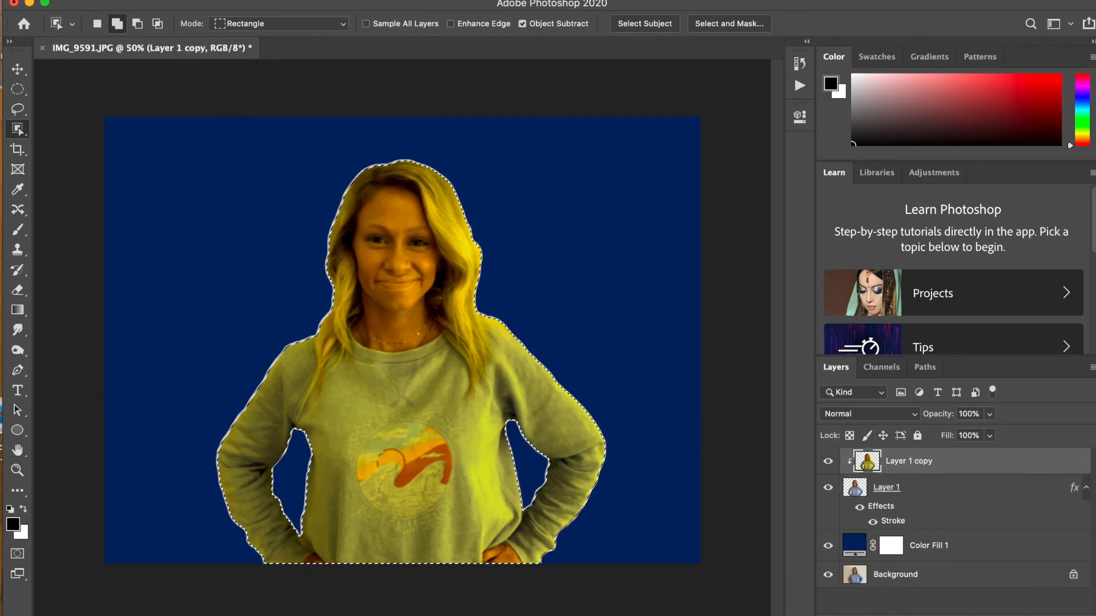
pyautogui.click(232, 1)
pyautogui.moveTo(246, 3)
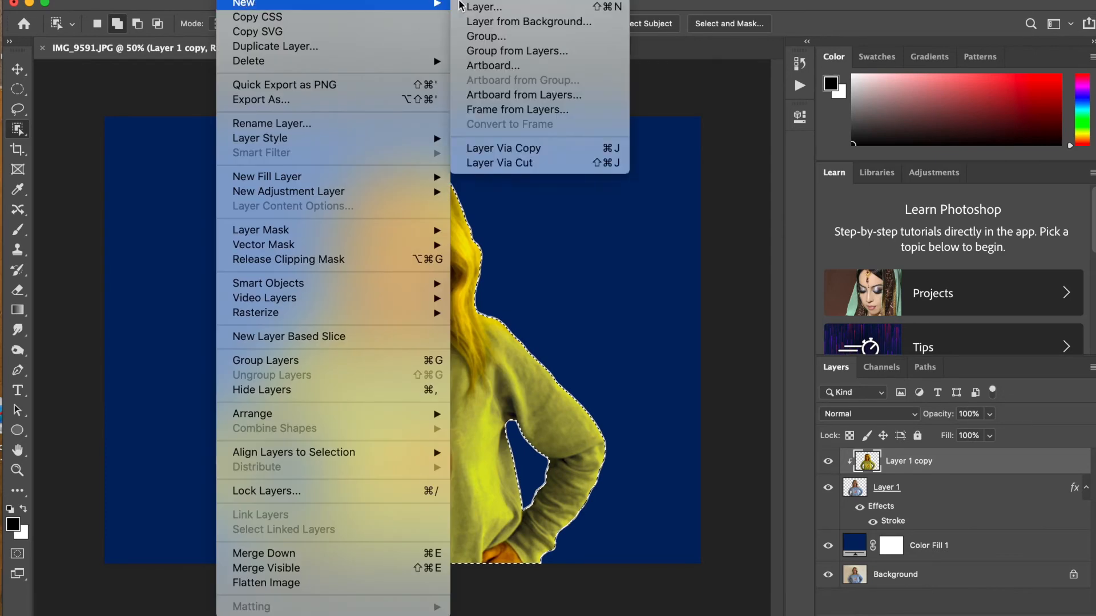
pyautogui.click(472, 8)
pyautogui.write('Stroke')
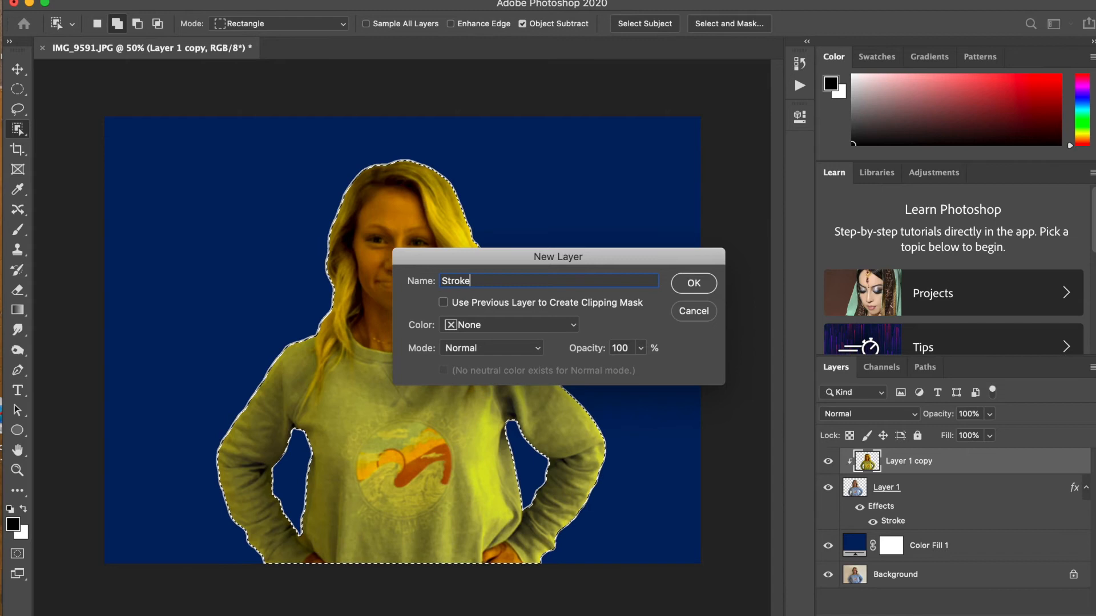
pyautogui.click(693, 283)
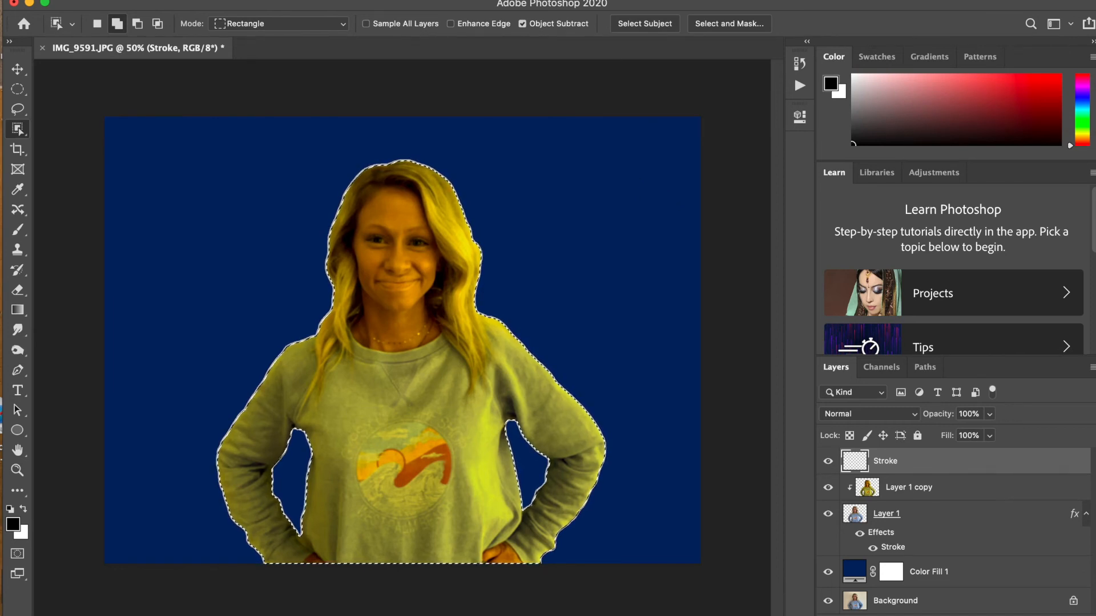
# Show the Actions panel and delete the Default Actions set.
pyautogui.click(472, 0)
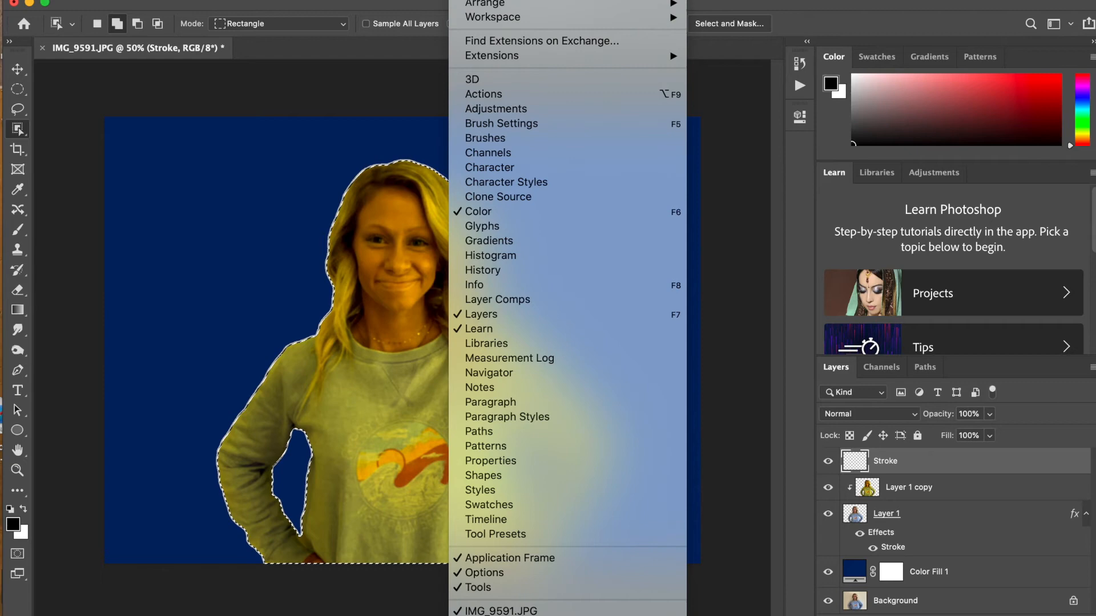
pyautogui.click(484, 95)
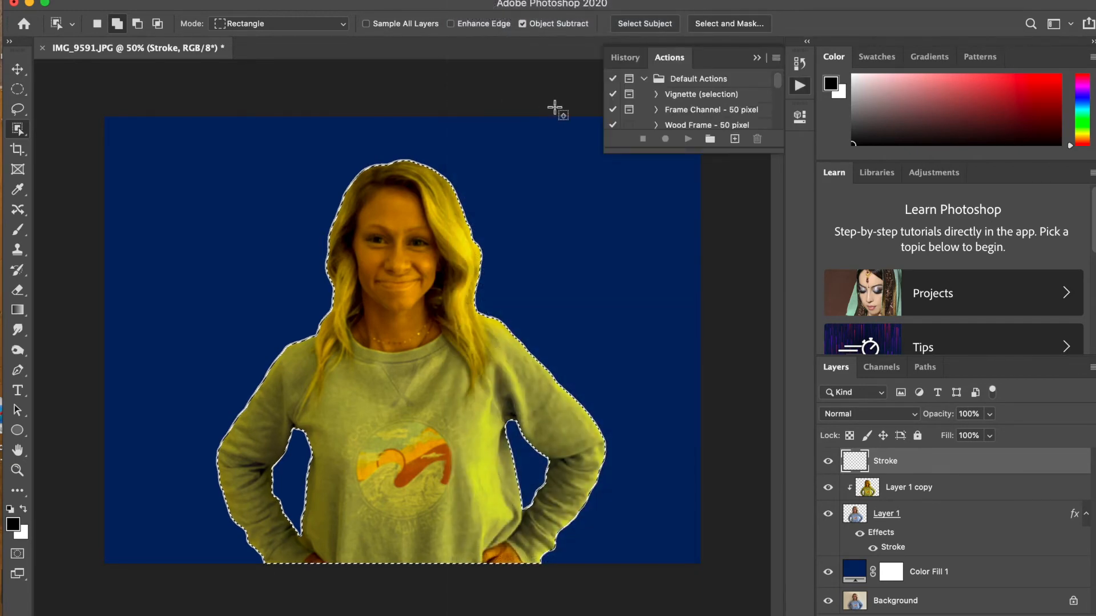
pyautogui.click(726, 84)
pyautogui.click(757, 139)
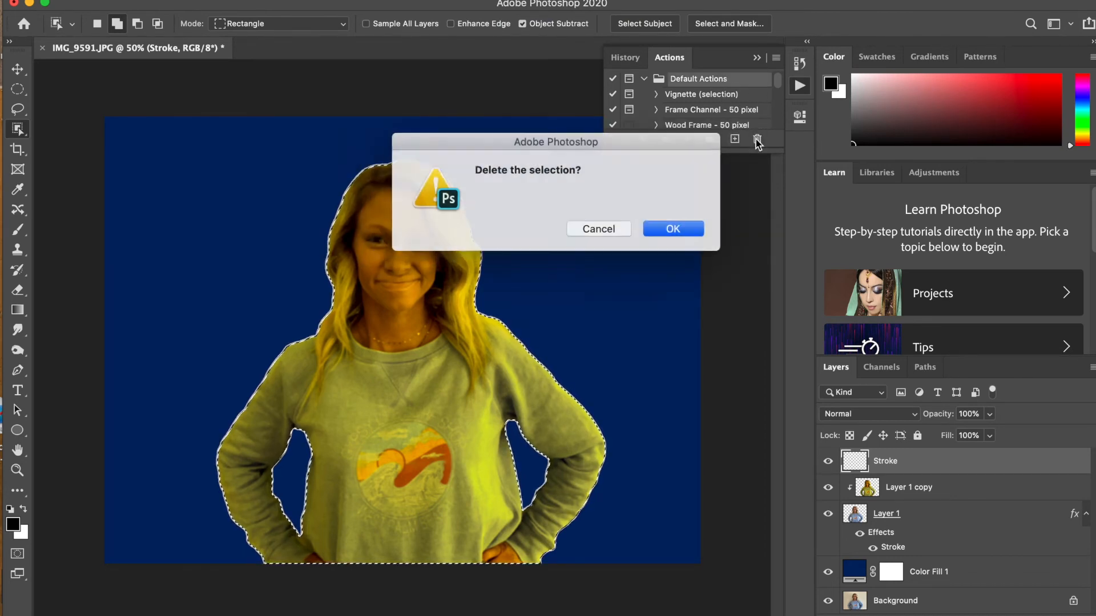
pyautogui.click(671, 229)
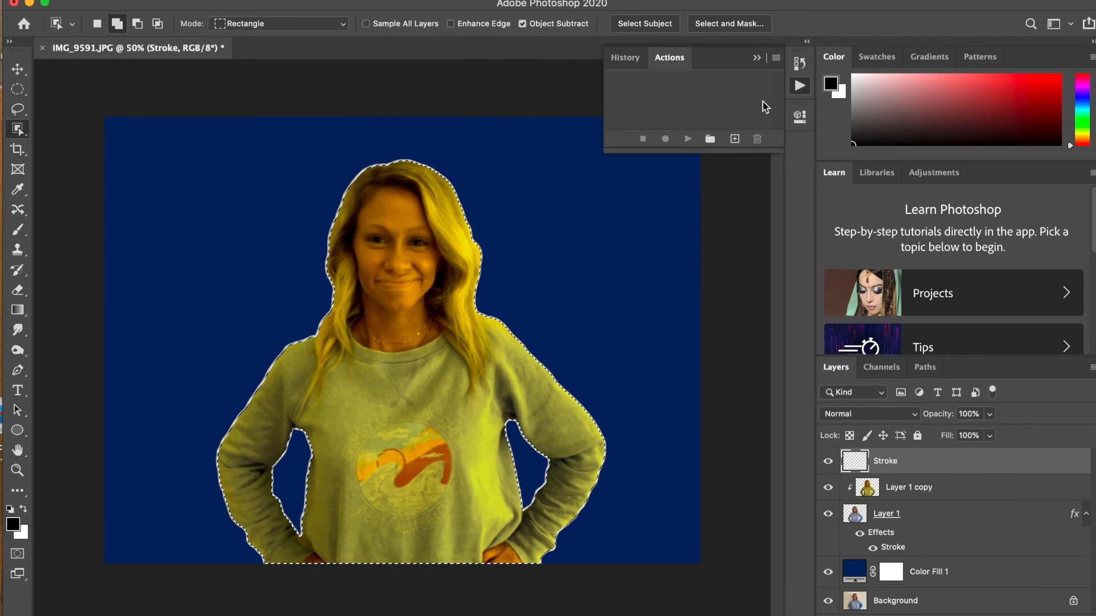
# Create a new action named Stroke Action and start recording it.
pyautogui.click(734, 141)
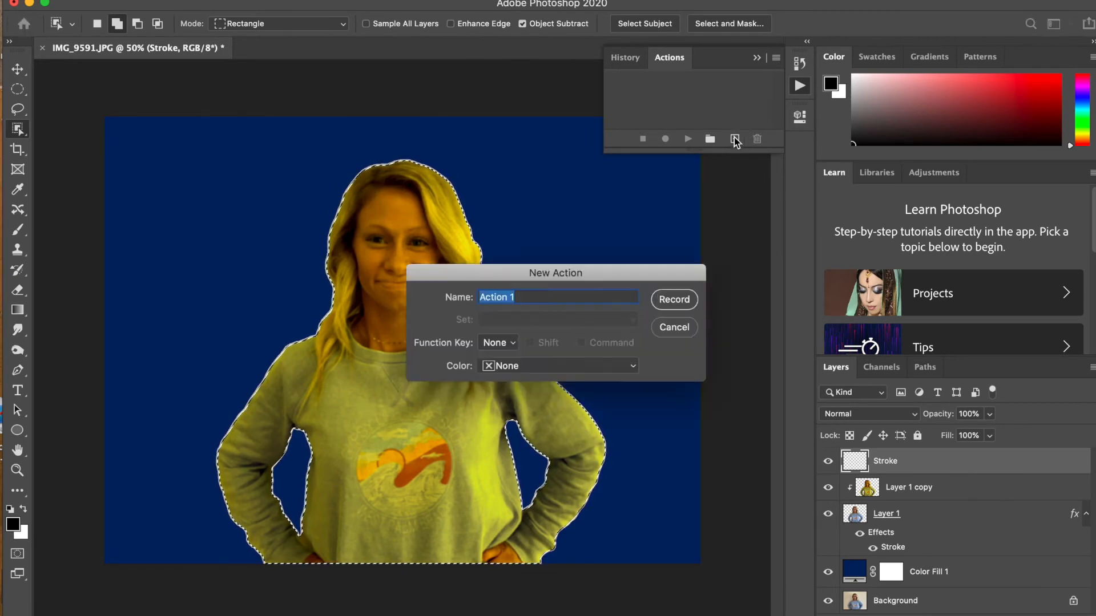
pyautogui.write('Stroke Action')
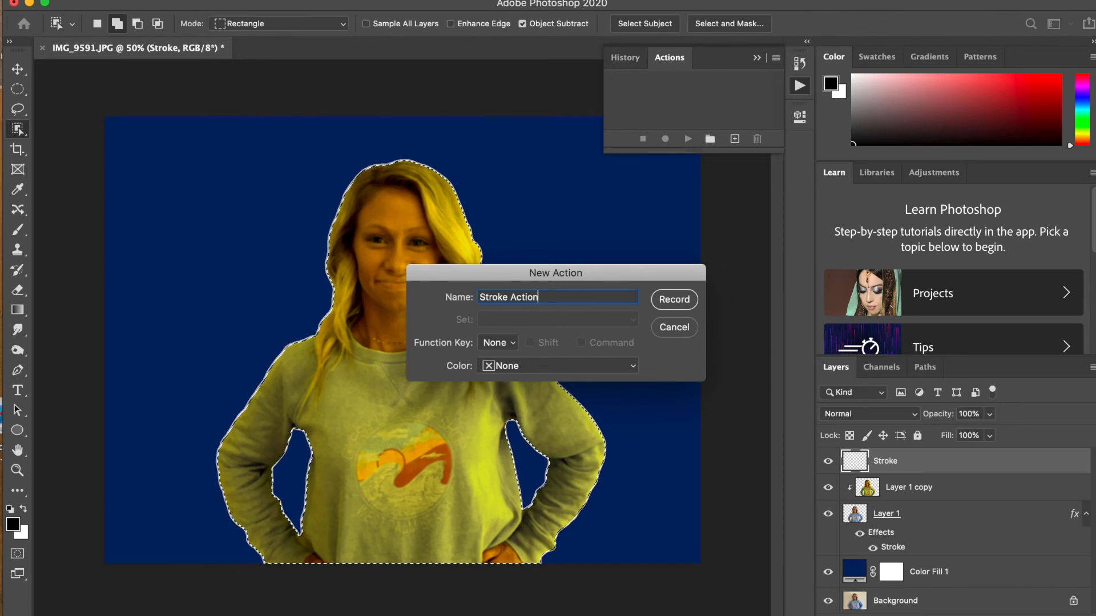
pyautogui.click(675, 301)
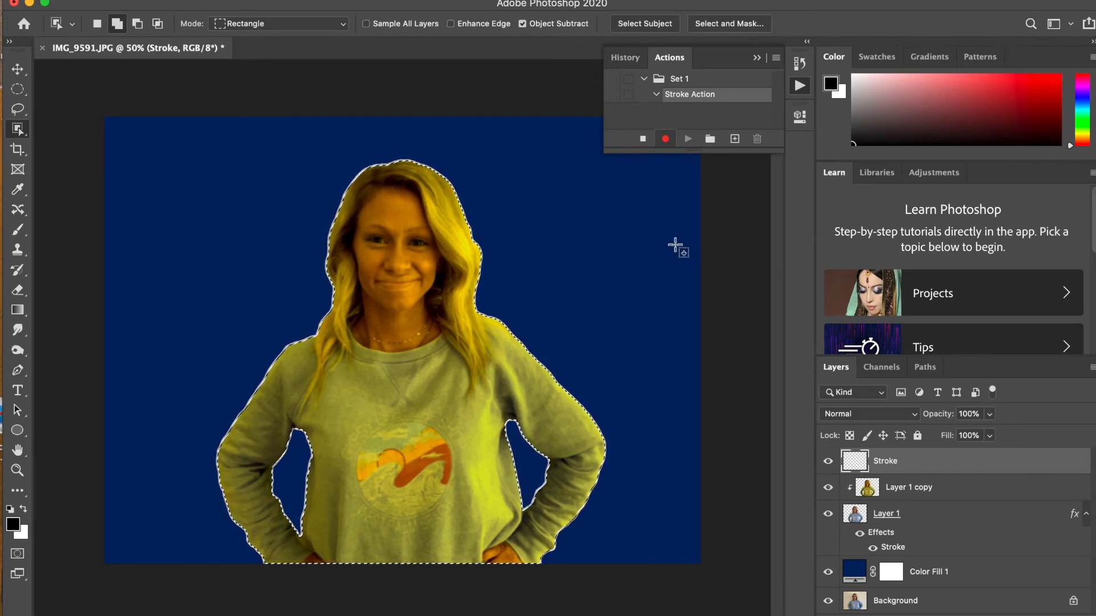
pyautogui.click(24, 91)
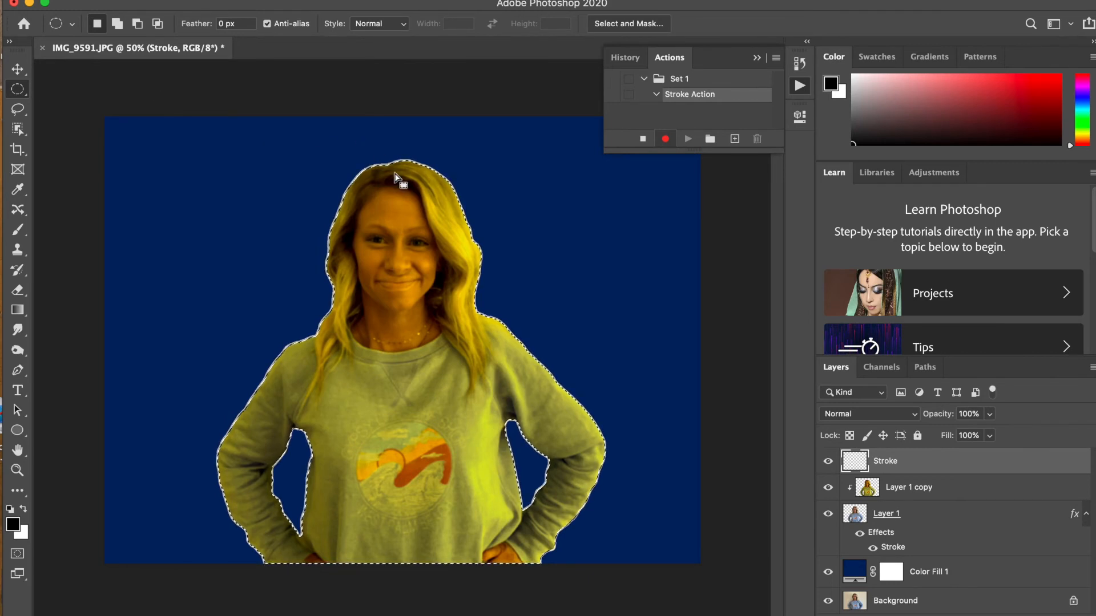
pyautogui.rightClick(539, 198)
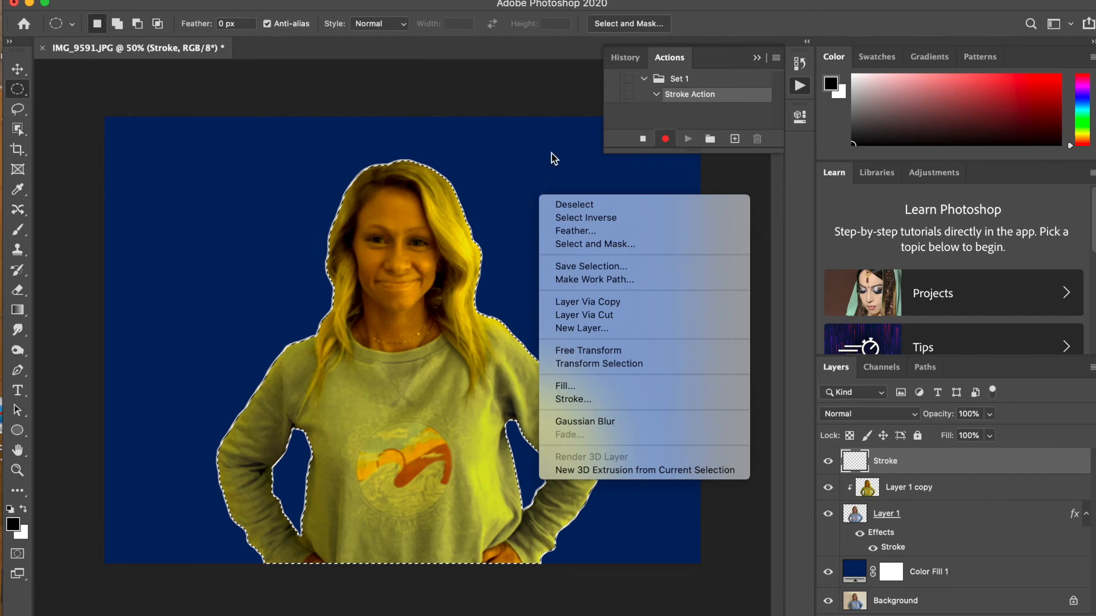
pyautogui.click(564, 55)
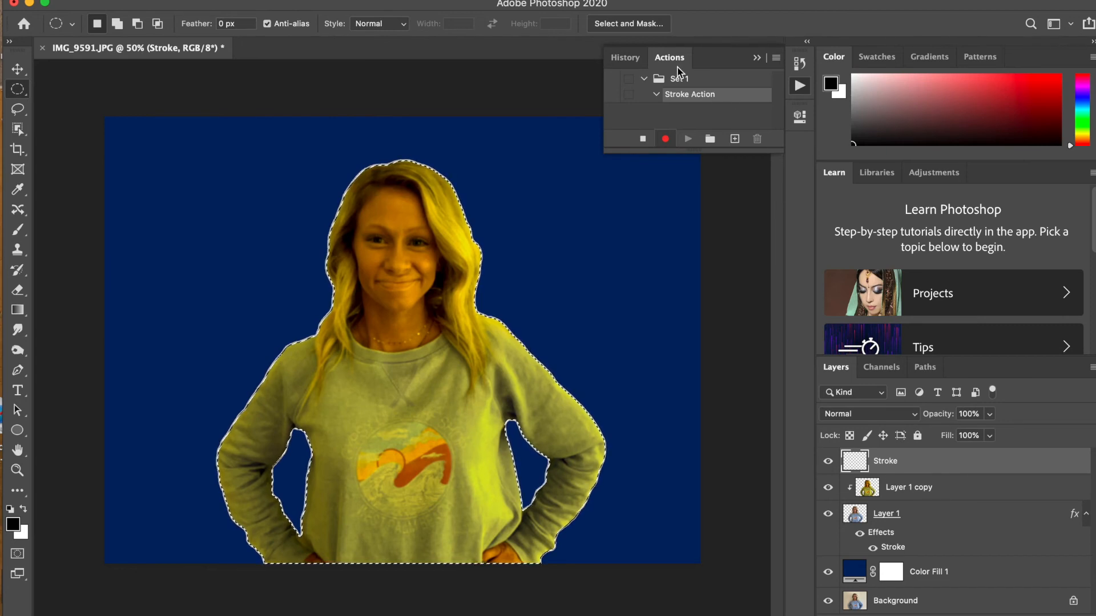
# Expand the selection around the woman by 40 pixels and smooth it with a sample radius of 10 pixels.
pyautogui.click(314, 1)
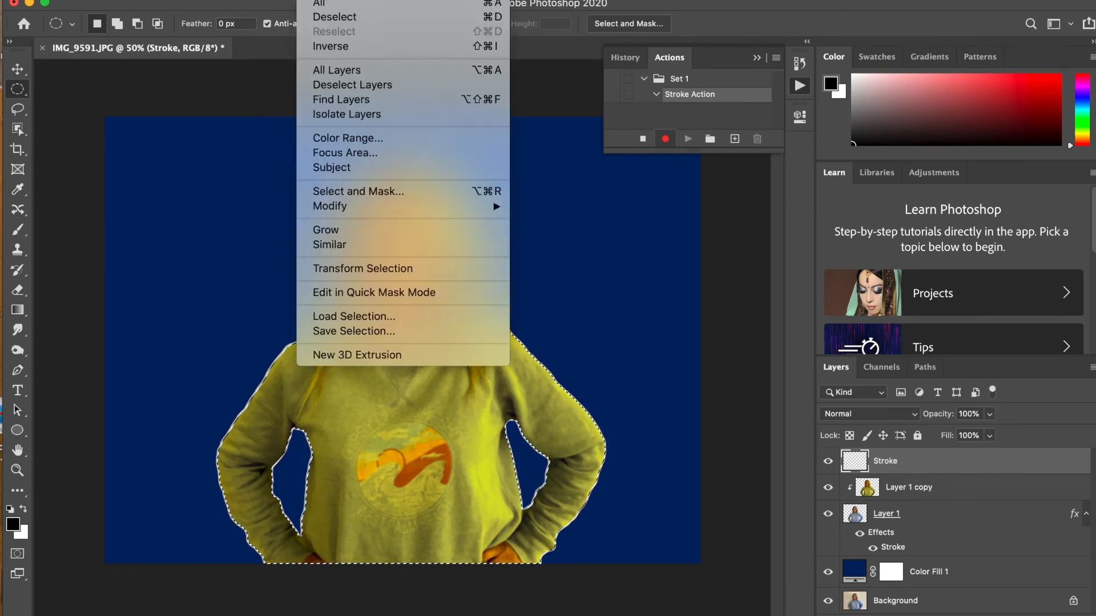
pyautogui.moveTo(351, 207)
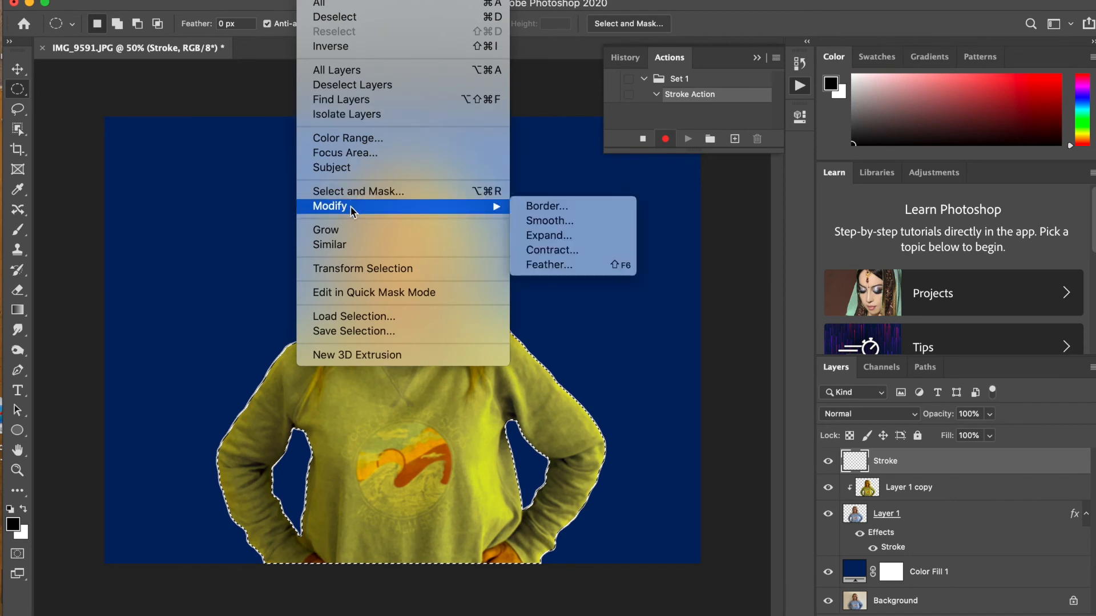
pyautogui.click(545, 235)
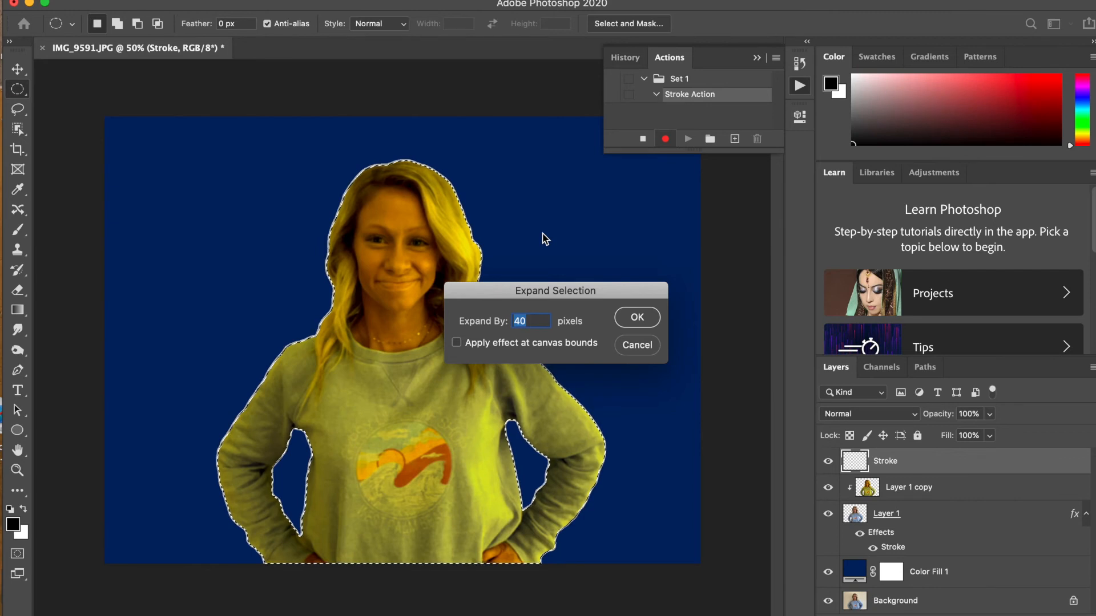
pyautogui.click(635, 317)
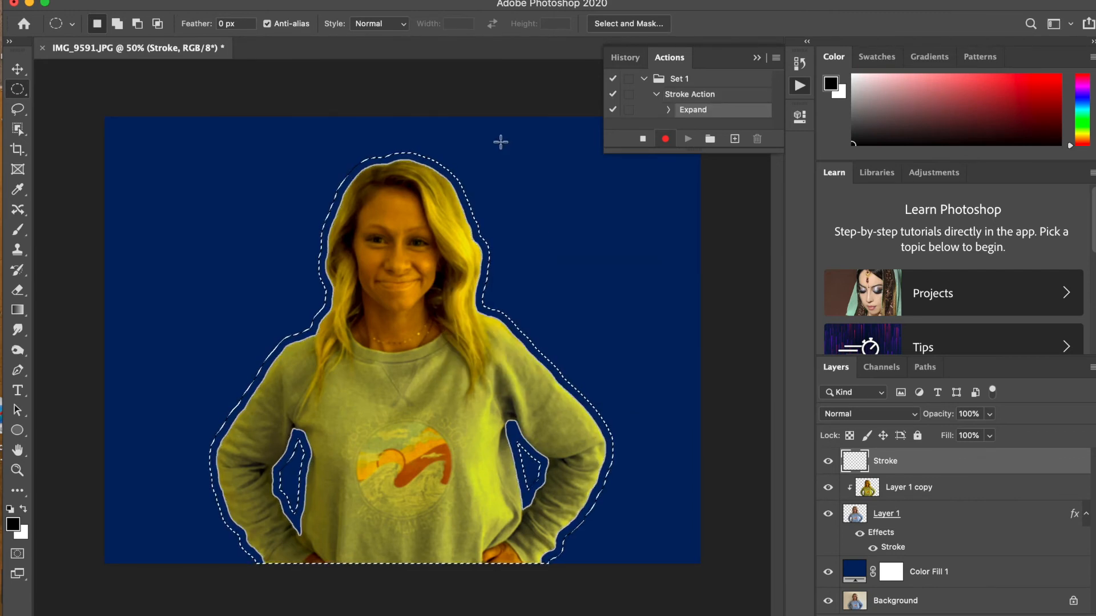
pyautogui.click(312, 0)
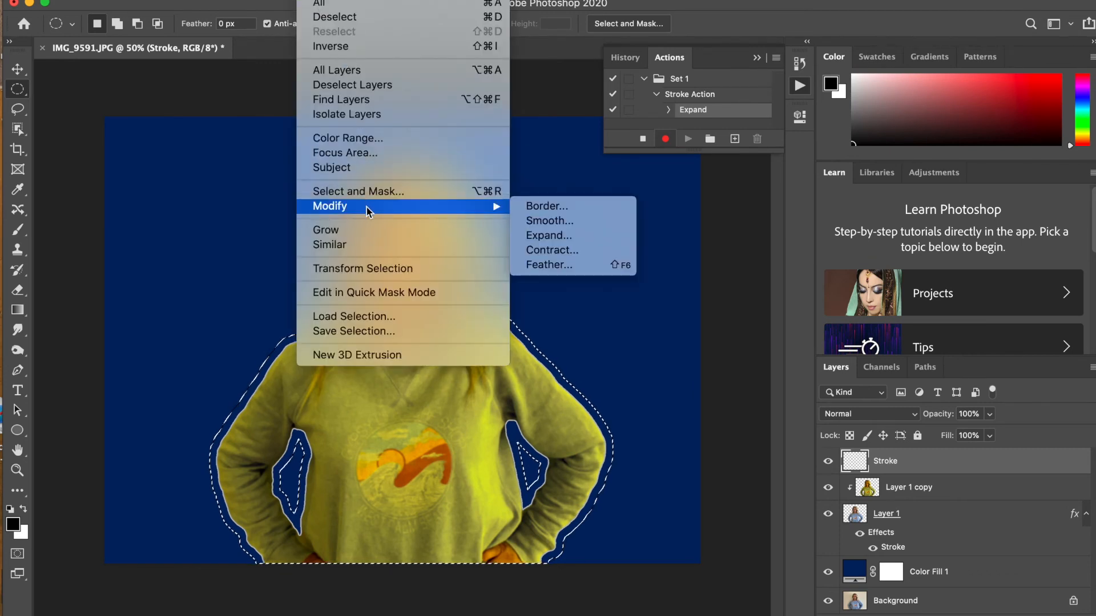
pyautogui.click(534, 221)
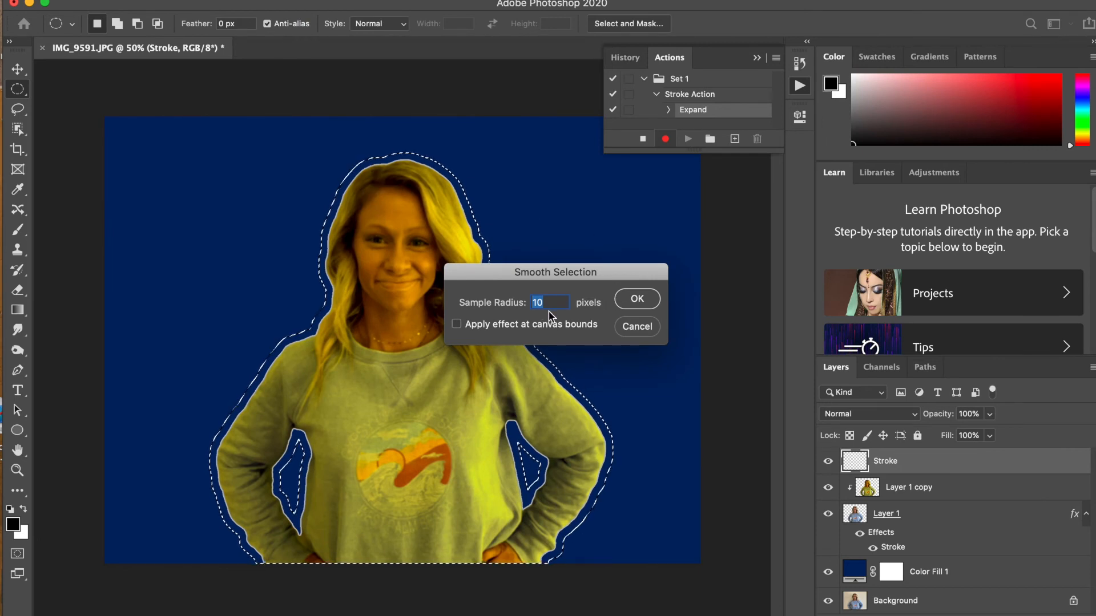
pyautogui.click(639, 300)
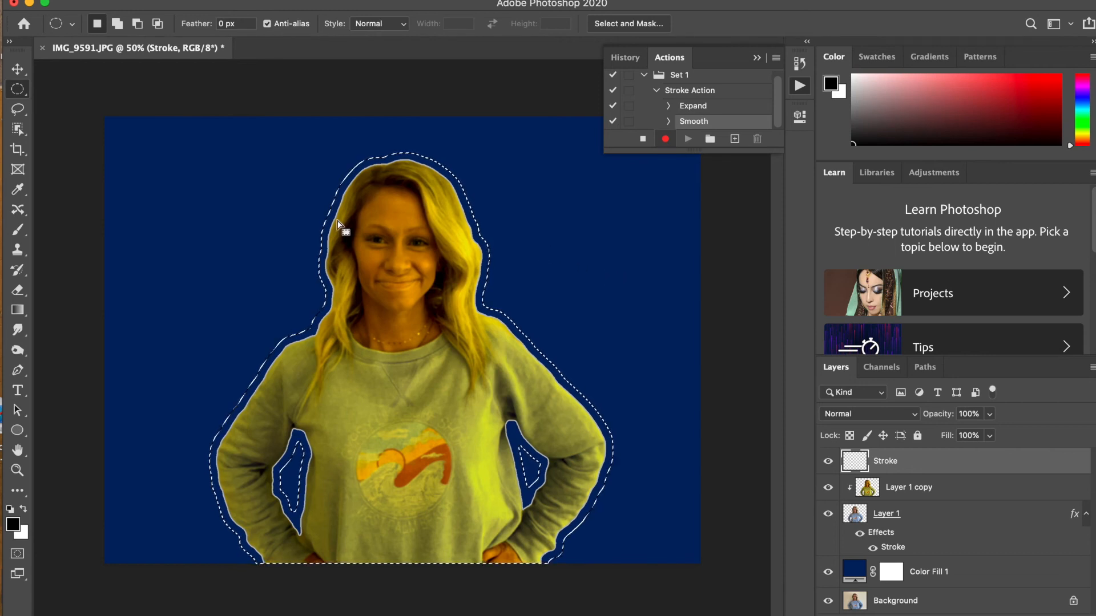
# Start a Stroke along the selection on the Stroke layer and set its width to 3 px.
pyautogui.moveTo(22, 88); pyautogui.dragTo(51, 88)
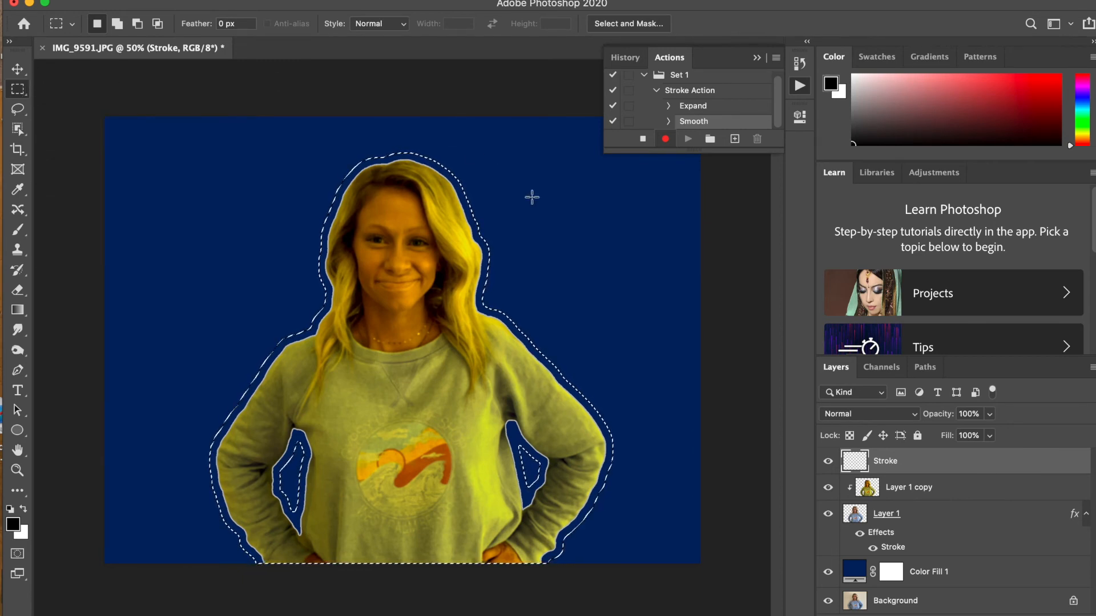
pyautogui.rightClick(558, 242)
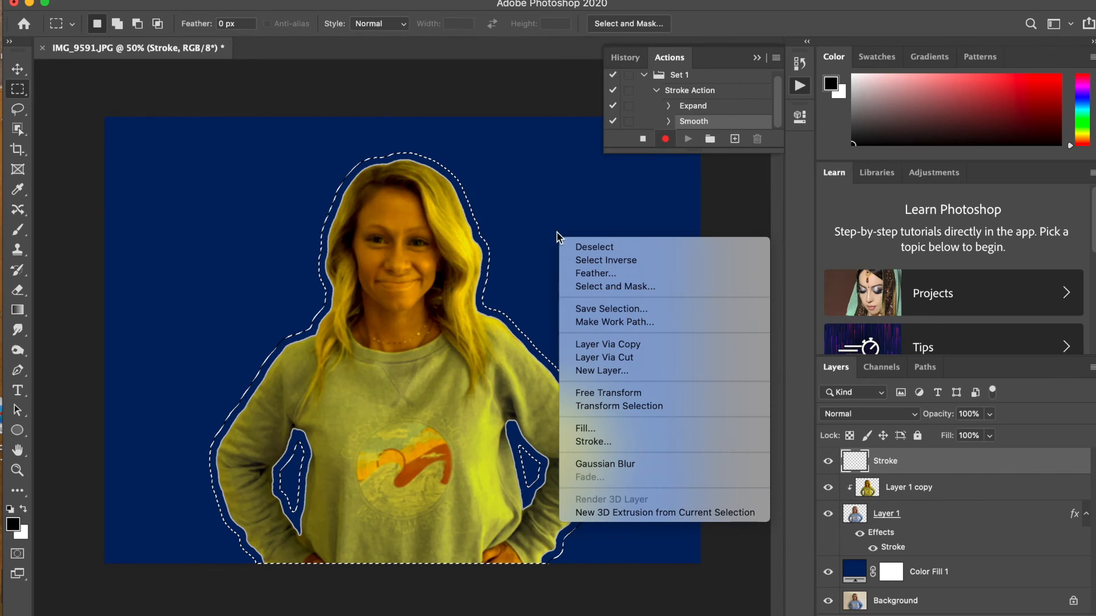
pyautogui.click(601, 439)
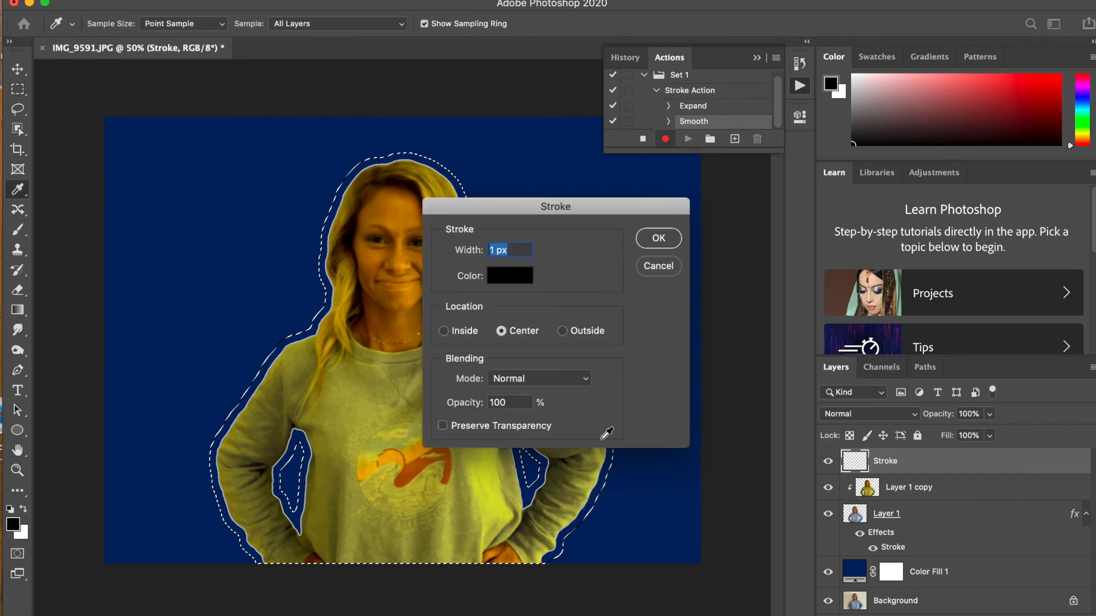
pyautogui.moveTo(616, 204); pyautogui.dragTo(702, 188)
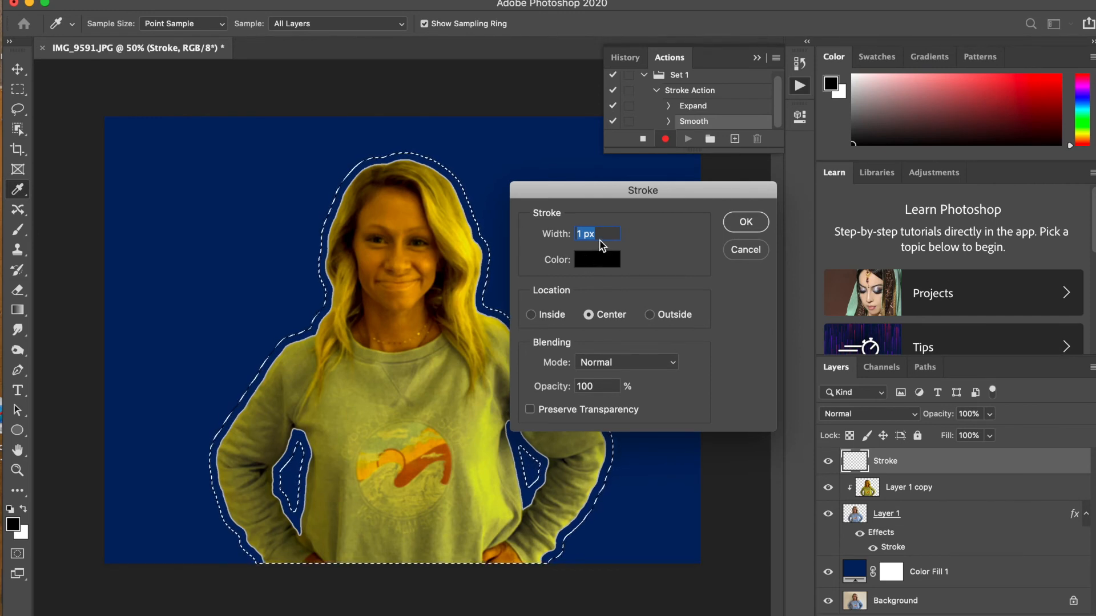
pyautogui.write('3')
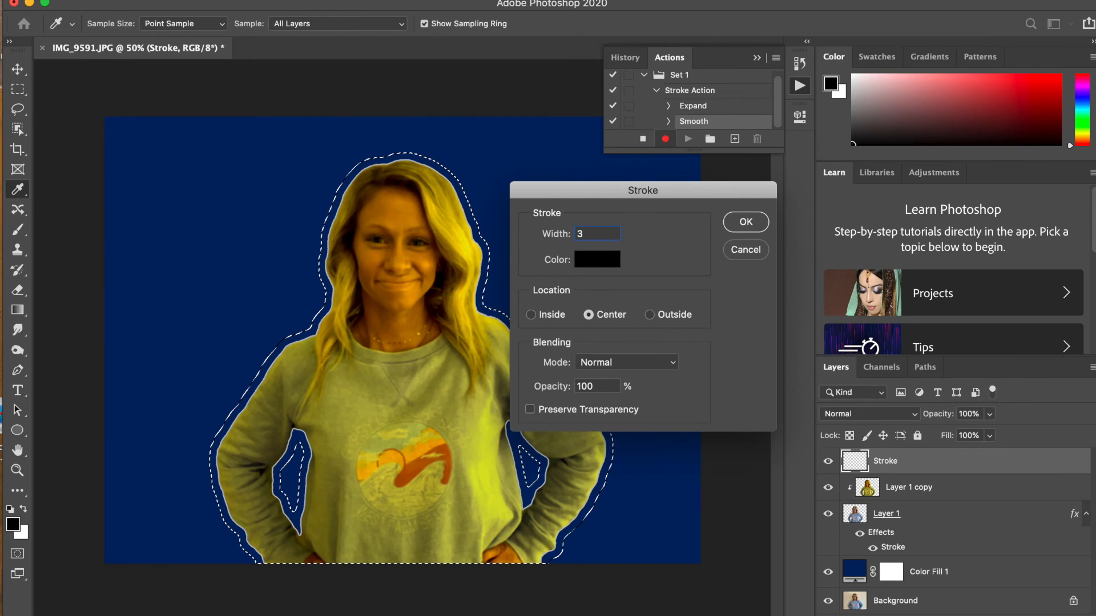
# Set the stroke colour to off-white f2f3e9.
pyautogui.click(597, 260)
pyautogui.click(538, 193)
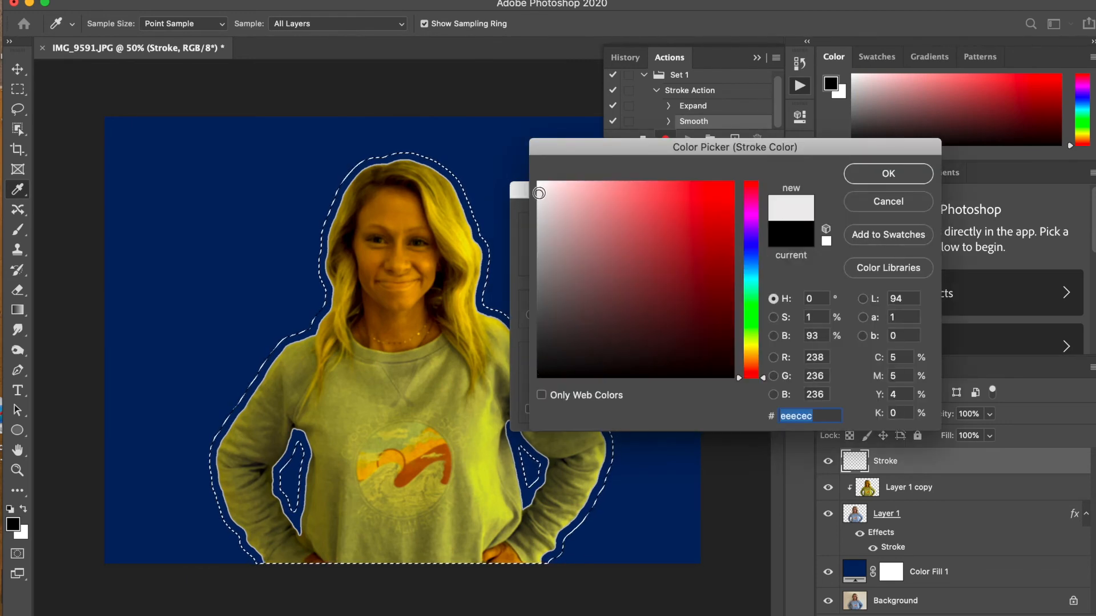
pyautogui.click(751, 342)
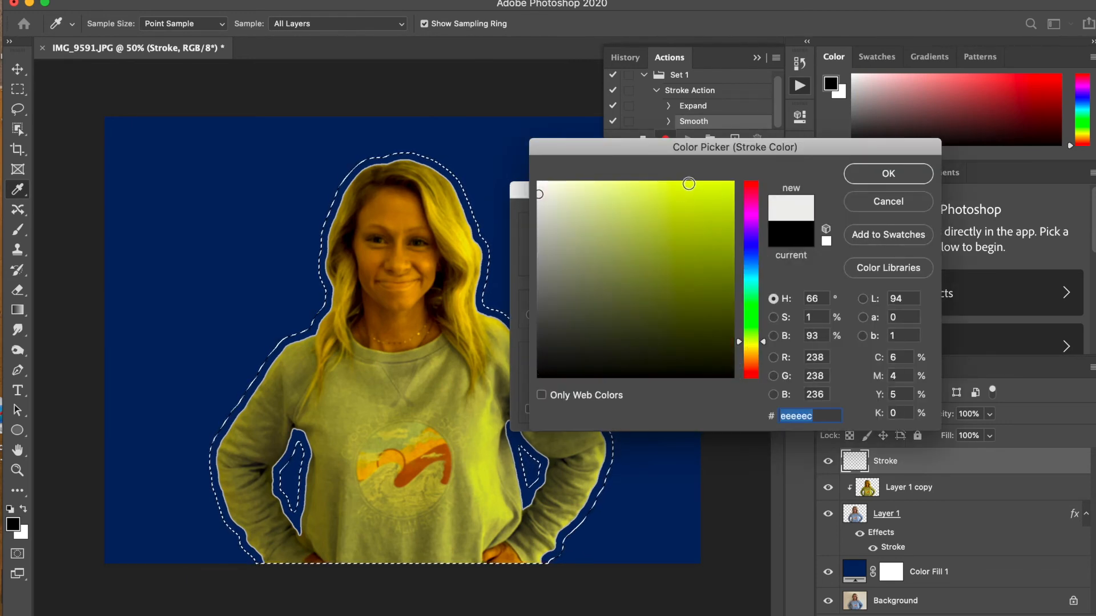
pyautogui.click(689, 182)
pyautogui.click(675, 185)
pyautogui.moveTo(676, 184); pyautogui.dragTo(545, 190)
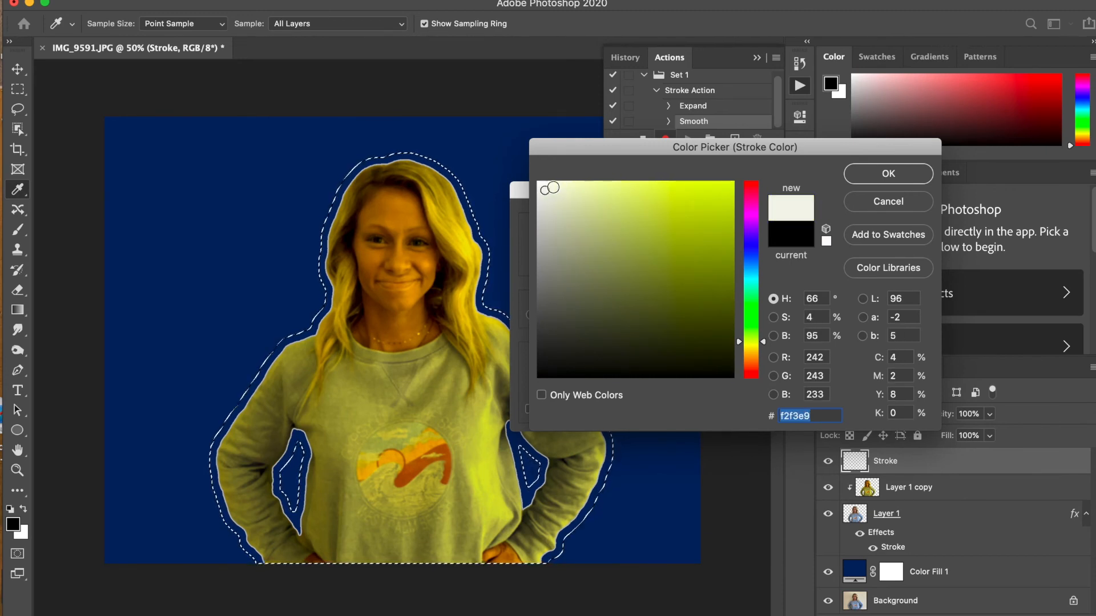
pyautogui.click(881, 176)
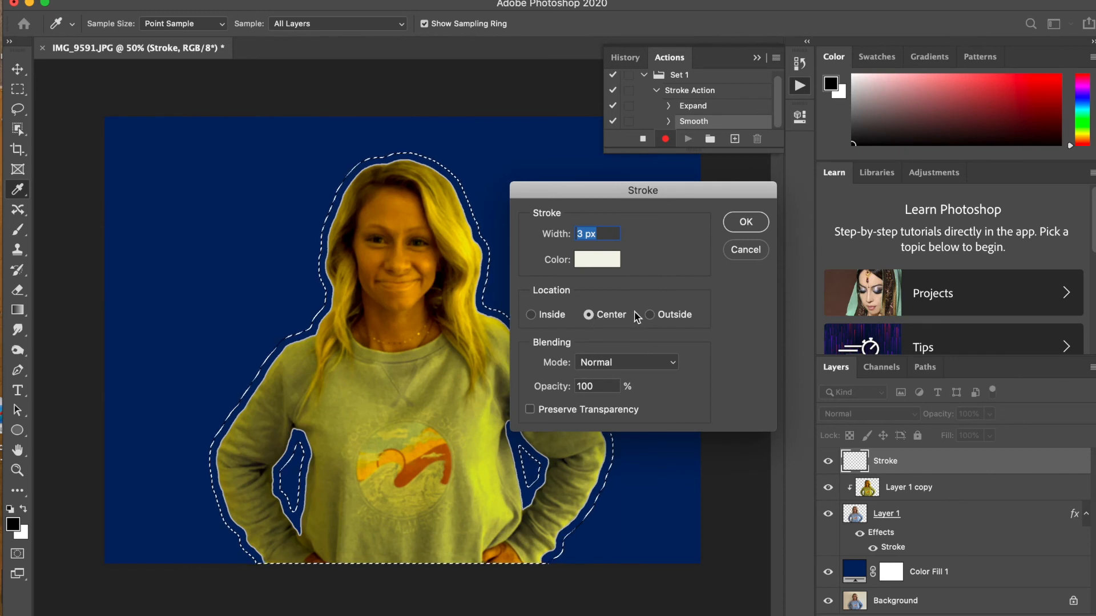
# Place the stroke outside the selection, apply it, and stop recording the action.
pyautogui.click(651, 316)
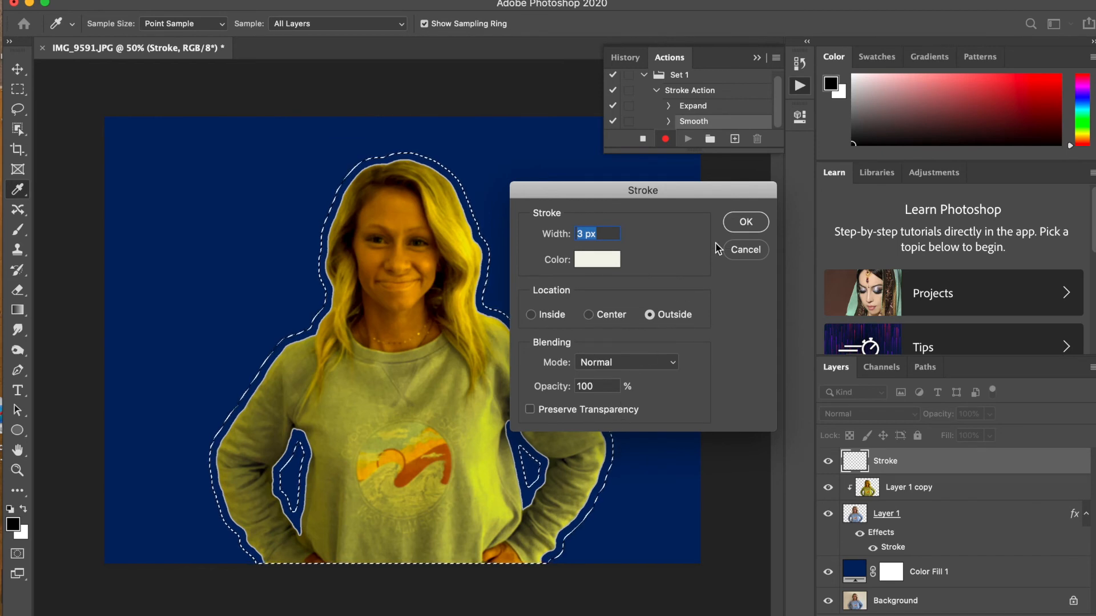
pyautogui.click(746, 223)
pyautogui.press('m')
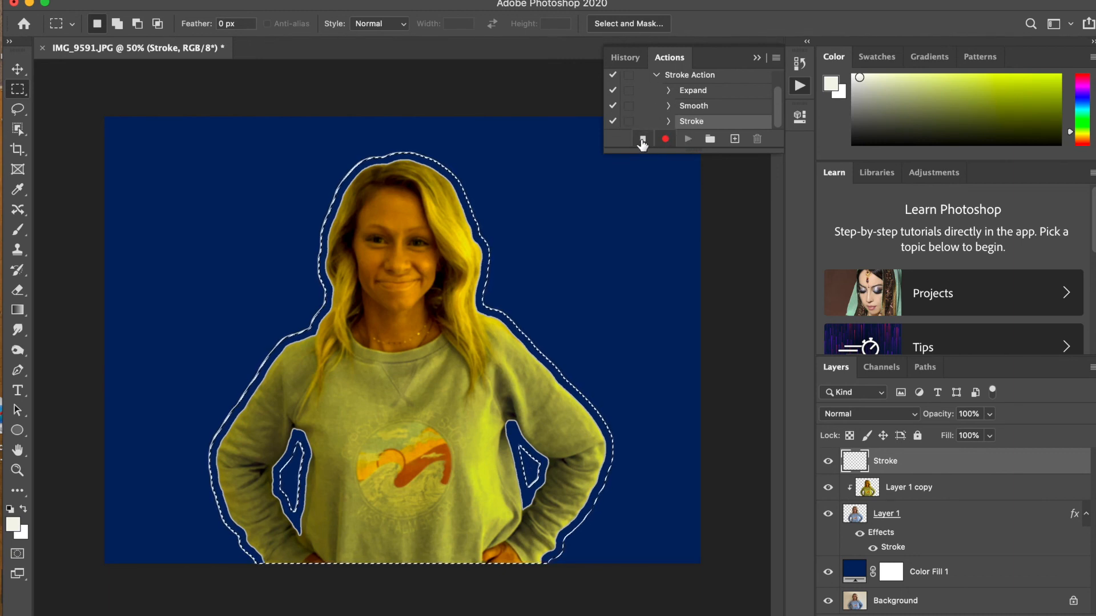
pyautogui.click(643, 141)
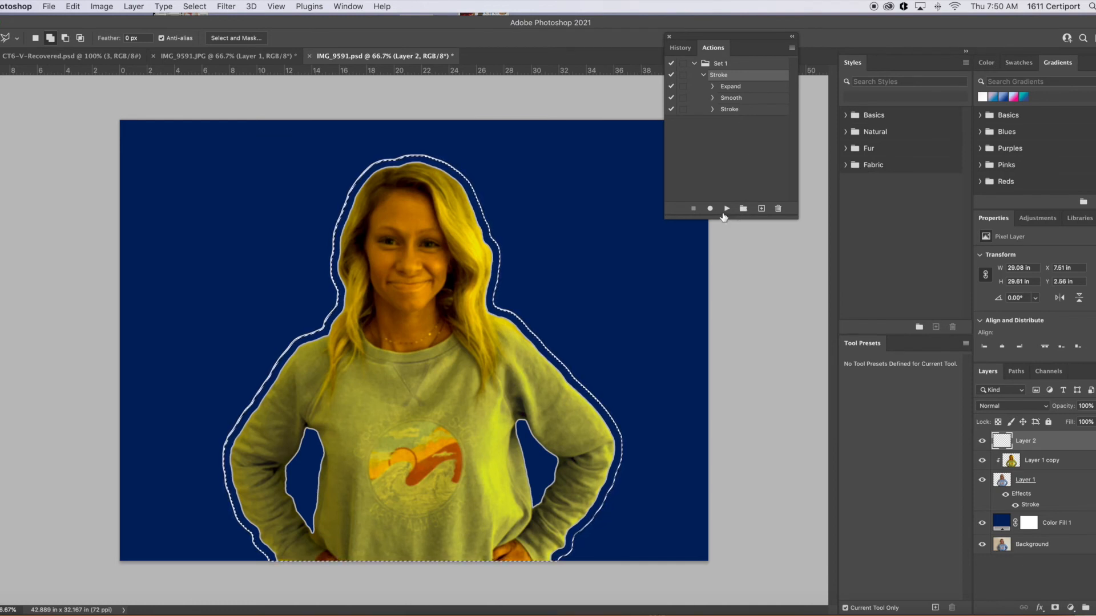
# Play the recorded Stroke action repeatedly on Layer 2 until concentric outlines around the woman fill most of the blue background.
pyautogui.click(725, 209)
pyautogui.click(725, 209)
pyautogui.click(724, 209)
pyautogui.click(724, 209)
pyautogui.click(724, 209)
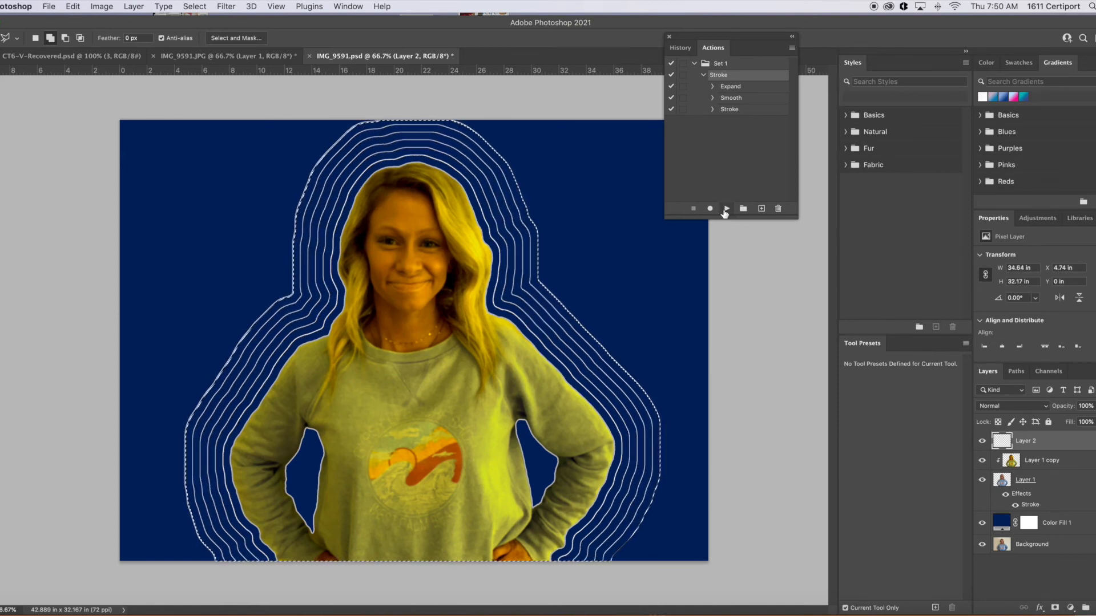
pyautogui.click(725, 209)
pyautogui.click(725, 209)
pyautogui.click(725, 209)
pyautogui.click(724, 209)
pyautogui.click(725, 209)
pyautogui.click(725, 208)
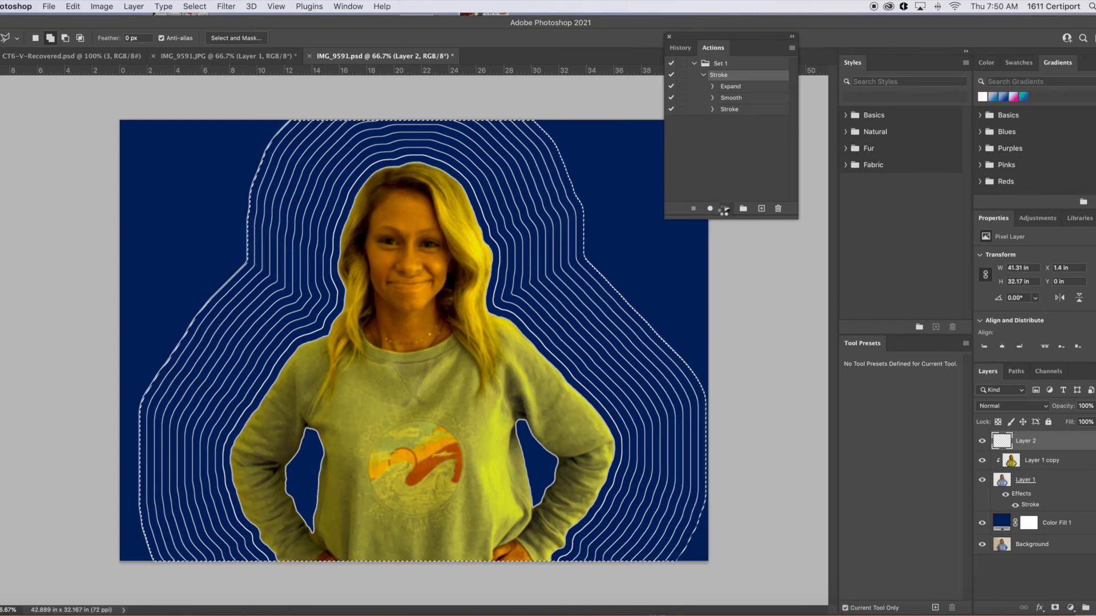
pyautogui.click(726, 208)
pyautogui.click(726, 209)
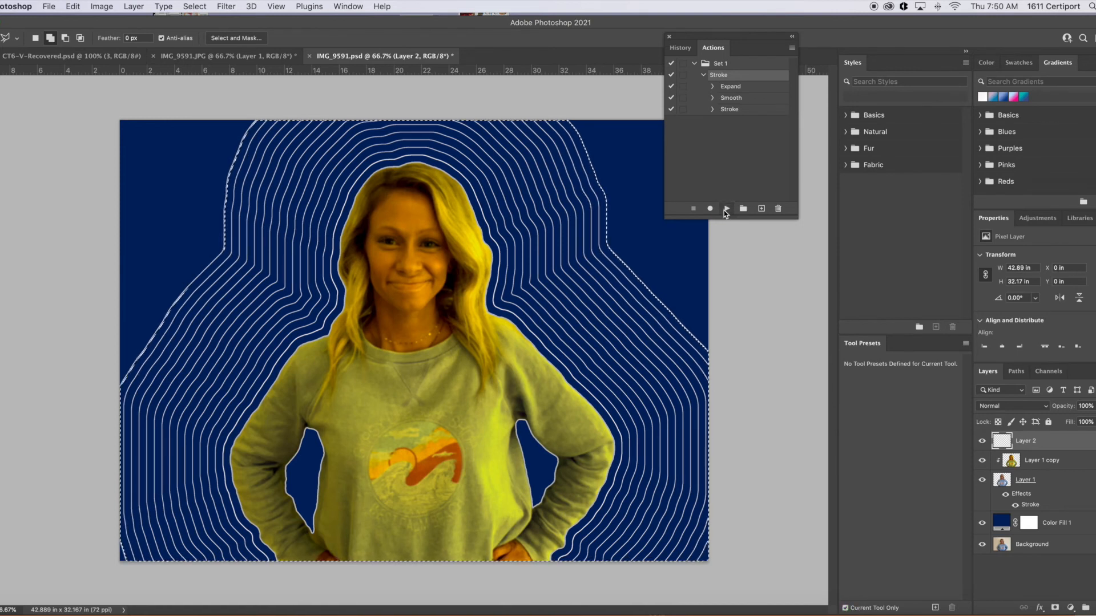
pyautogui.click(726, 209)
pyautogui.click(725, 209)
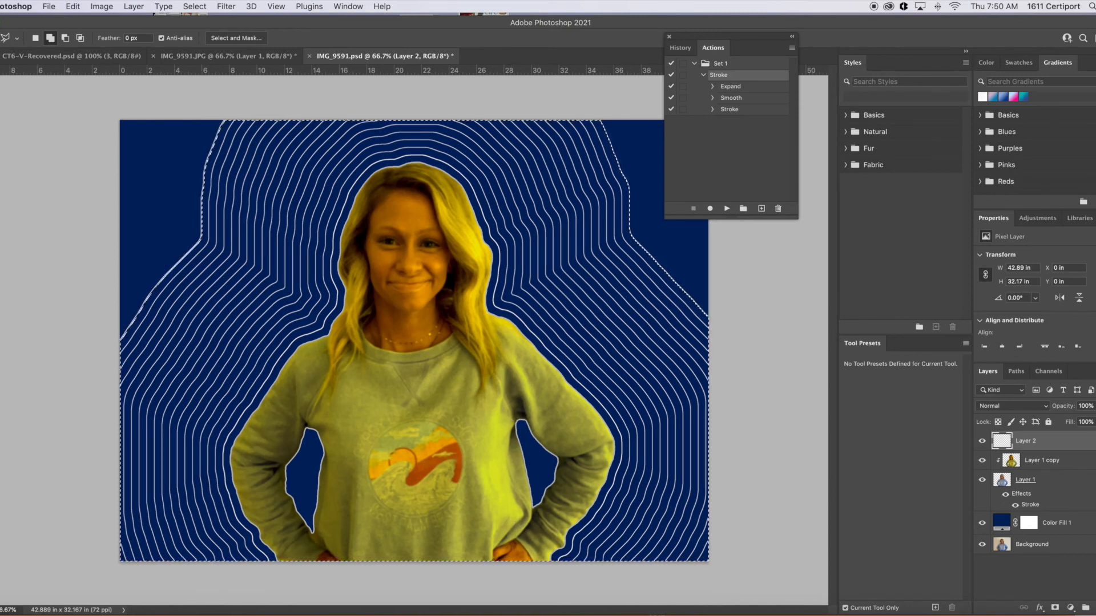
pyautogui.rightClick(0, 101)
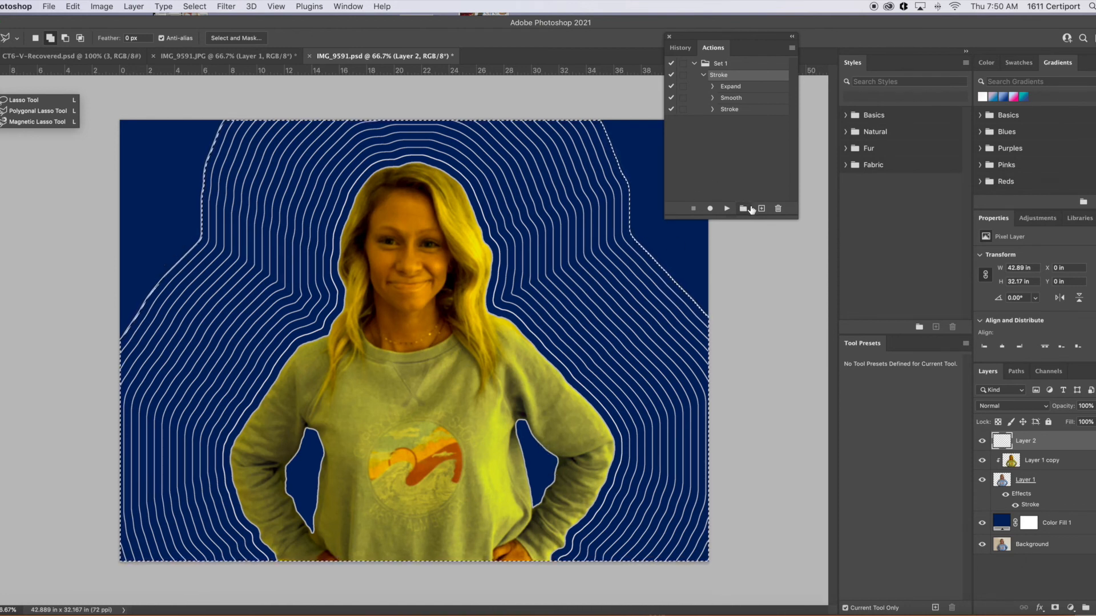
pyautogui.click(761, 209)
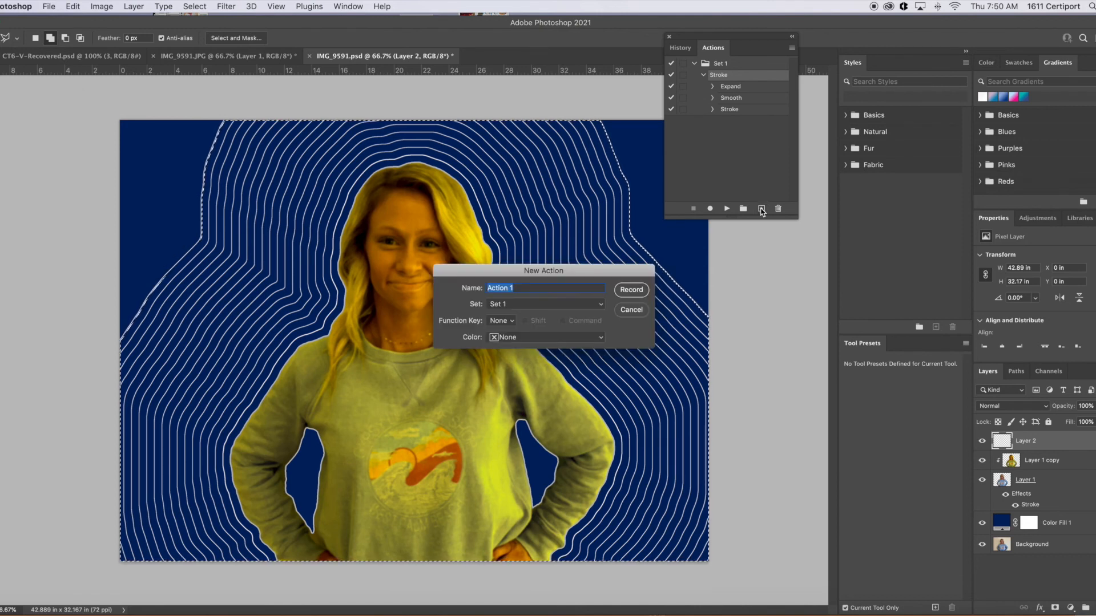
pyautogui.click(637, 311)
# Play the recorded Stroke action on Layer 2 repeatedly until the outlines fill the remaining upper corners of the blue background.
pyautogui.click(724, 208)
pyautogui.click(725, 210)
pyautogui.click(725, 209)
pyautogui.click(725, 210)
pyautogui.click(725, 209)
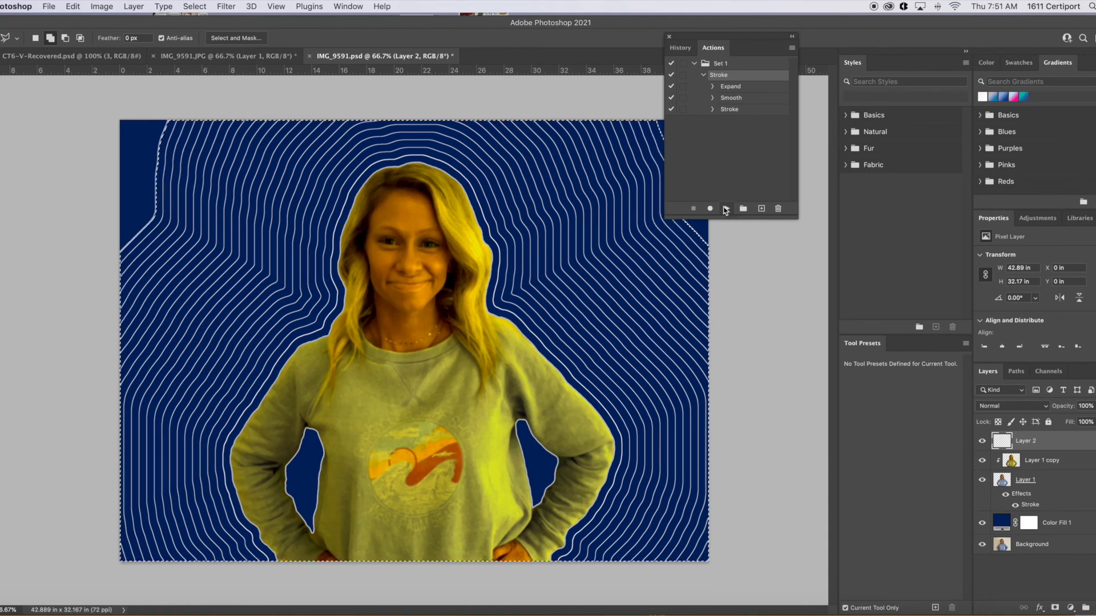
pyautogui.click(725, 209)
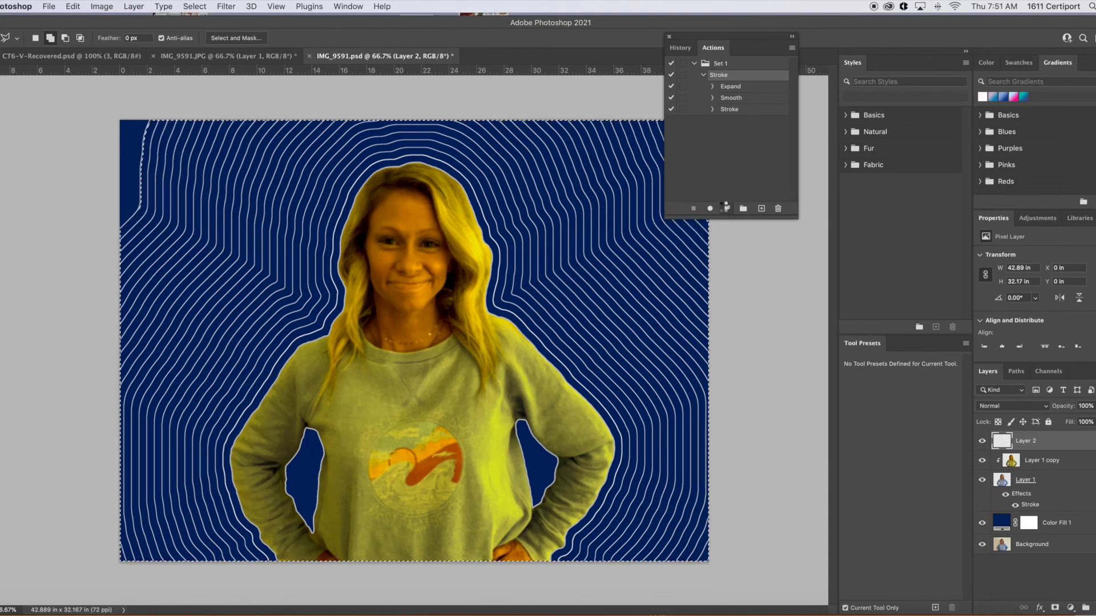
pyautogui.click(725, 209)
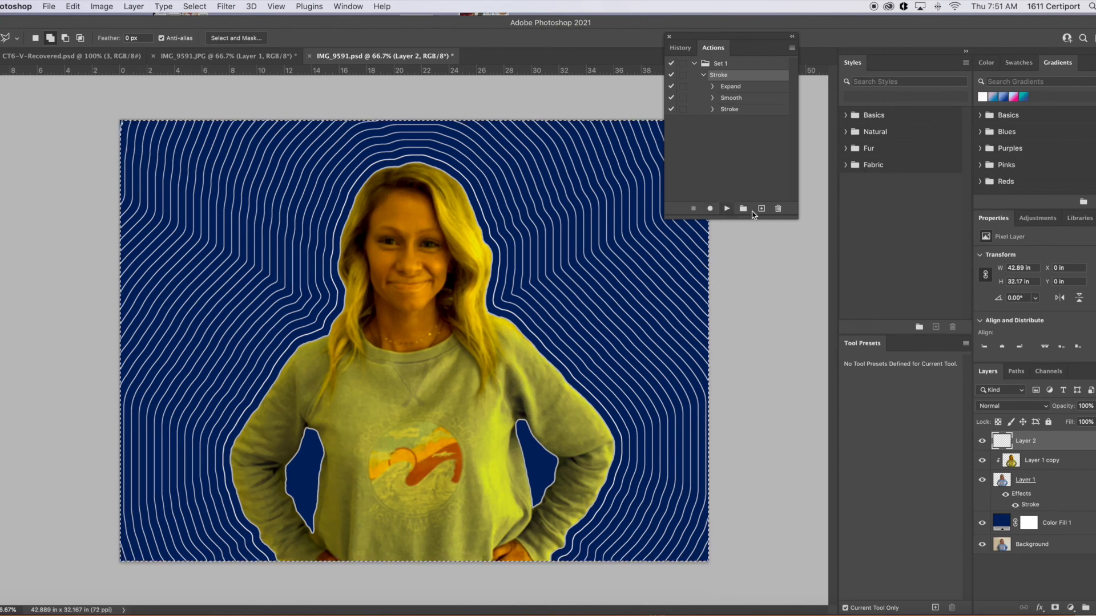
# Collapse and close the floating Actions window, and deselect the outline selection.
pyautogui.click(793, 39)
pyautogui.press('g')
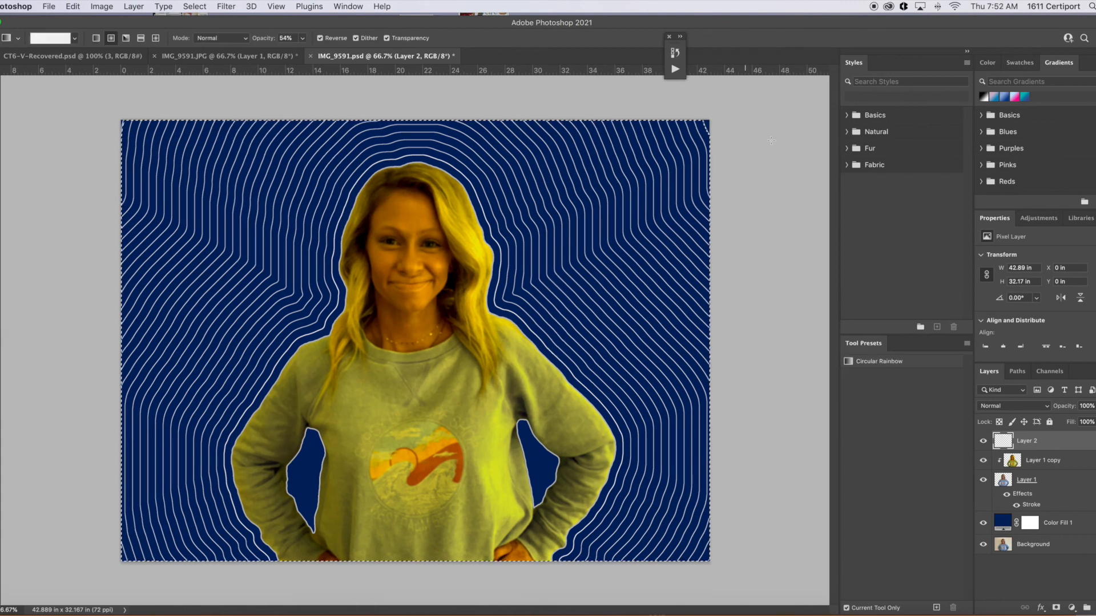
pyautogui.click(669, 37)
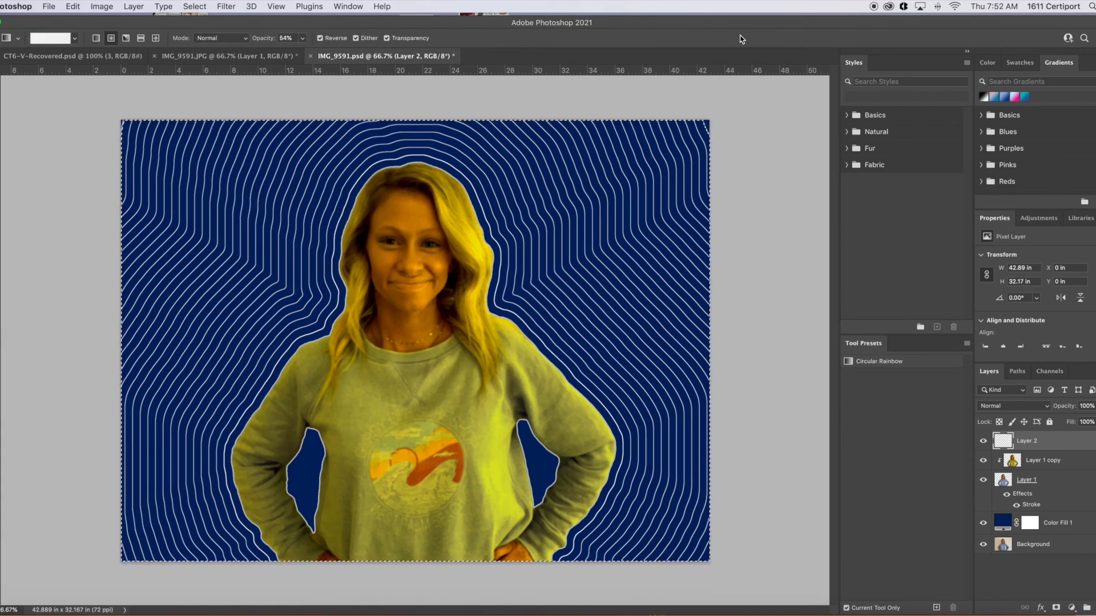
pyautogui.press('super+d')
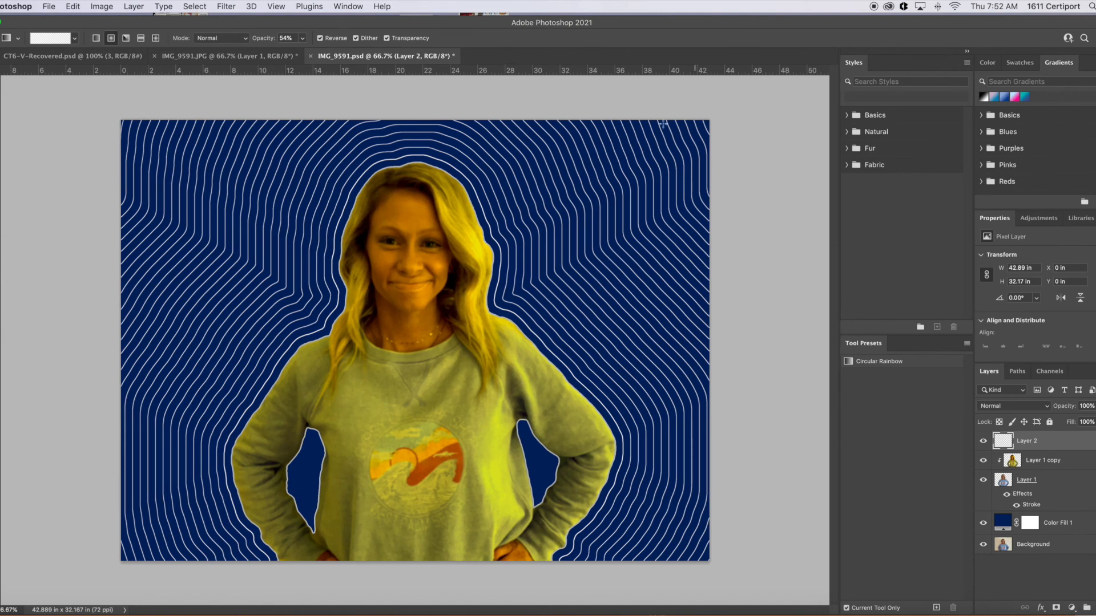
# Swap the foreground and background colours, add a layer mask to Layer 2, and choose the Gradient tool.
pyautogui.press('x')
pyautogui.click(1056, 608)
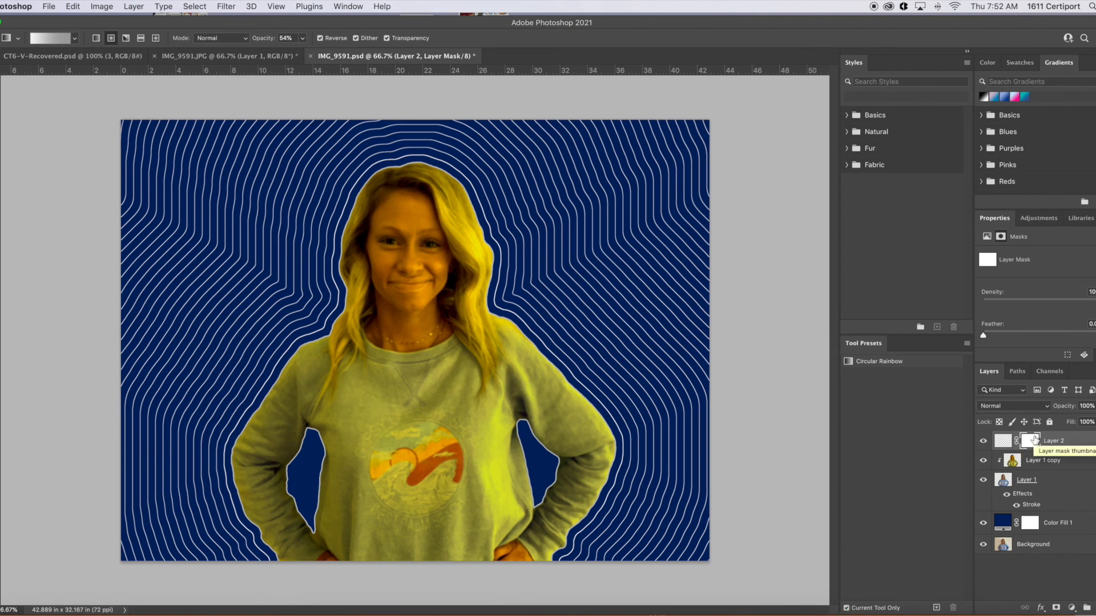
pyautogui.rightClick(5, 251)
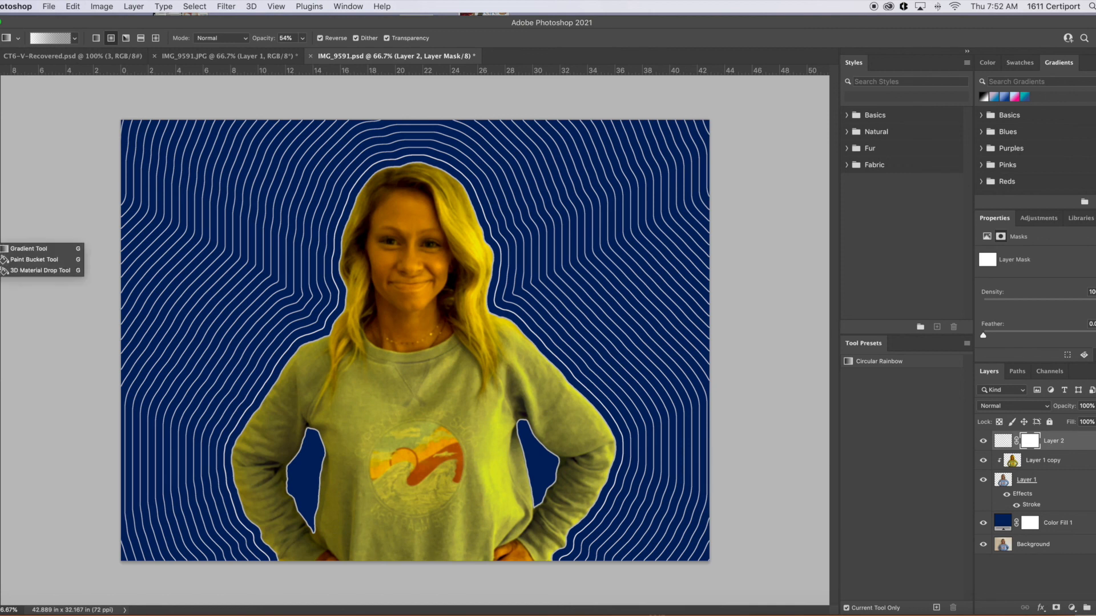
pyautogui.click(41, 250)
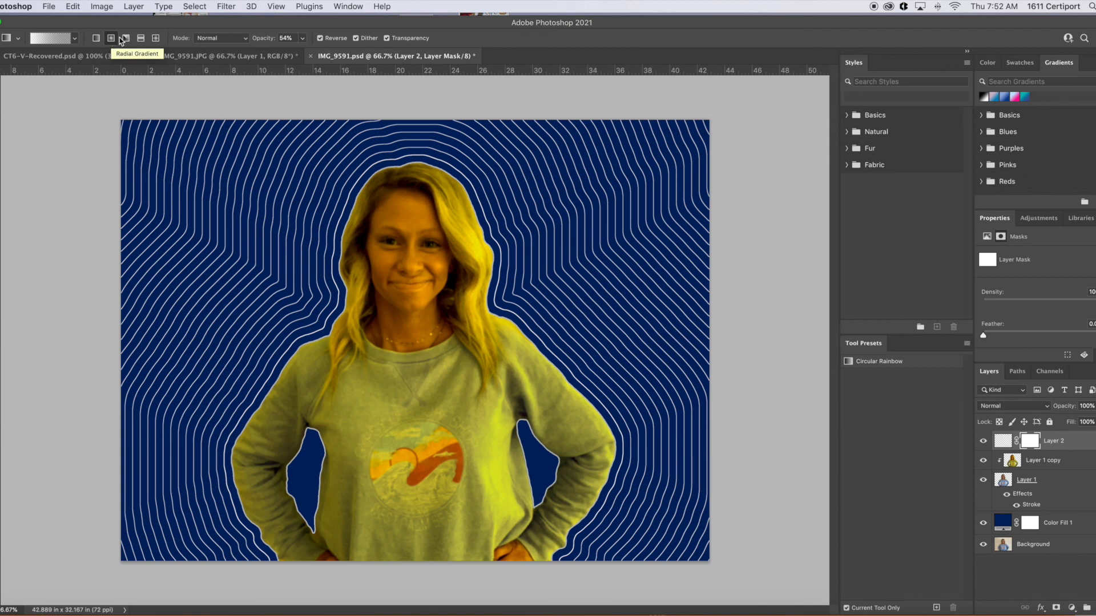
# Set the gradient opacity to 75% and draw a reversed radial gradient on Layer 2's mask from the woman's upper chest to just above the canvas.
pyautogui.click(302, 37)
pyautogui.moveTo(302, 52)
pyautogui.mouseDown()
pyautogui.moveTo(333, 53)
pyautogui.moveTo(313, 54)
pyautogui.mouseUp()
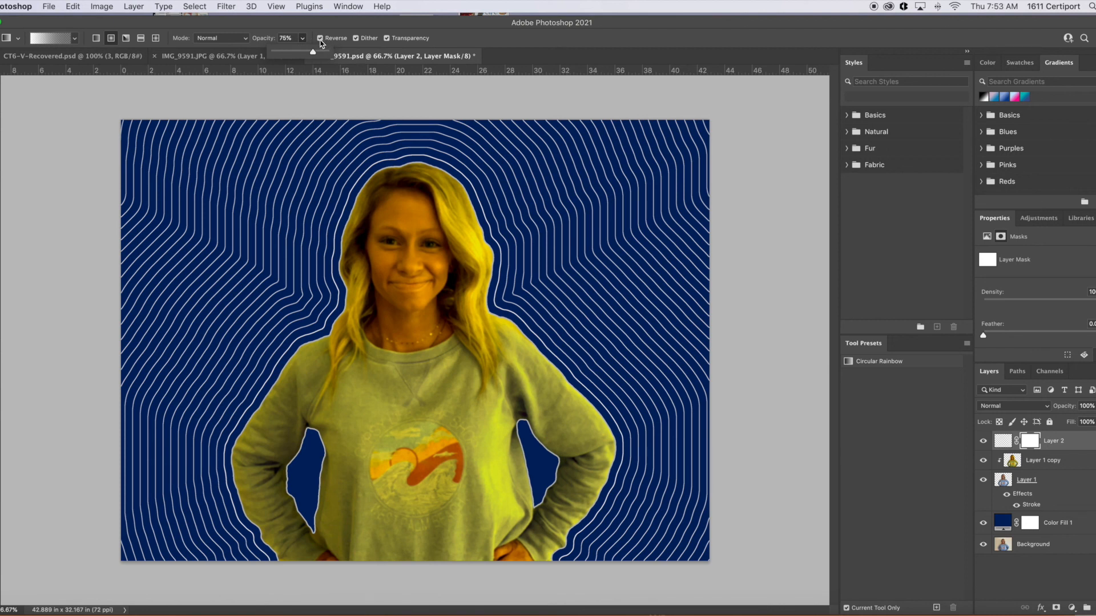
pyautogui.click(409, 359)
pyautogui.moveTo(410, 360); pyautogui.dragTo(398, 113)
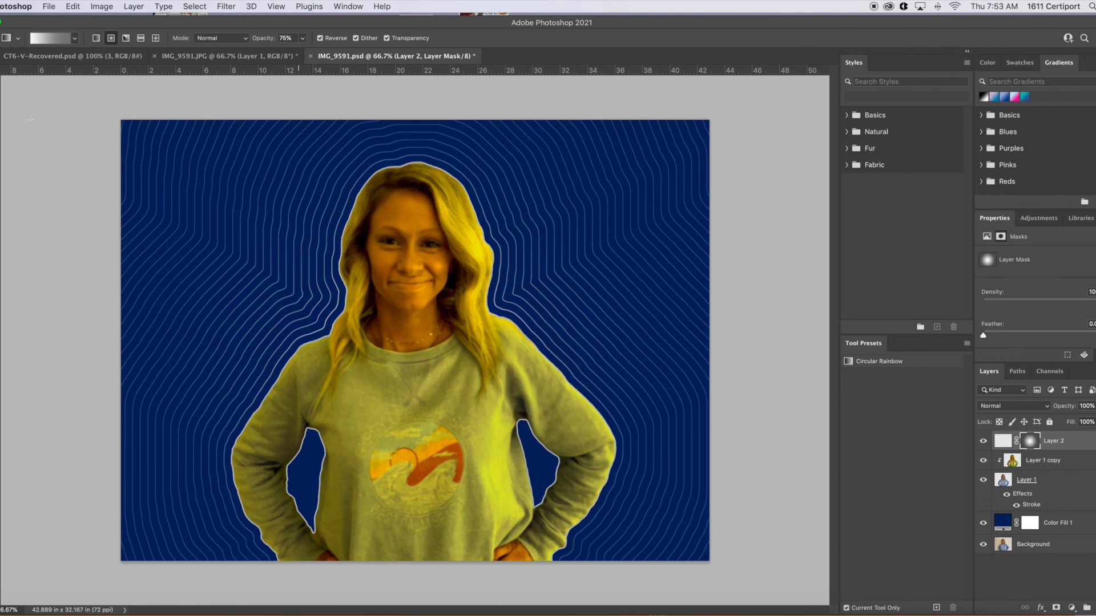
# Flatten the image into a single Background layer.
pyautogui.click(134, 6)
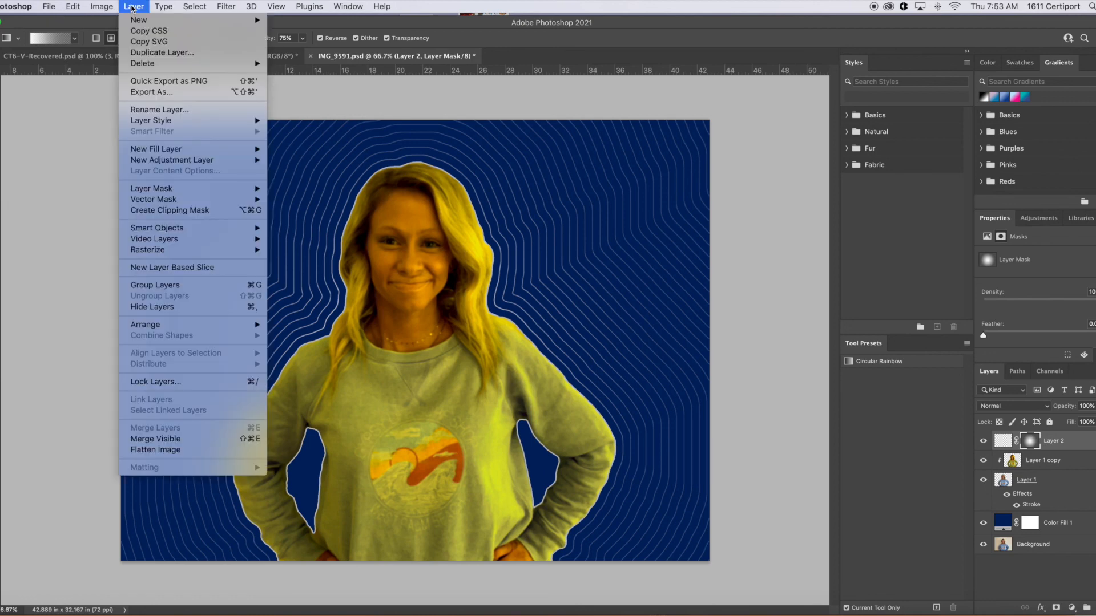
pyautogui.click(198, 455)
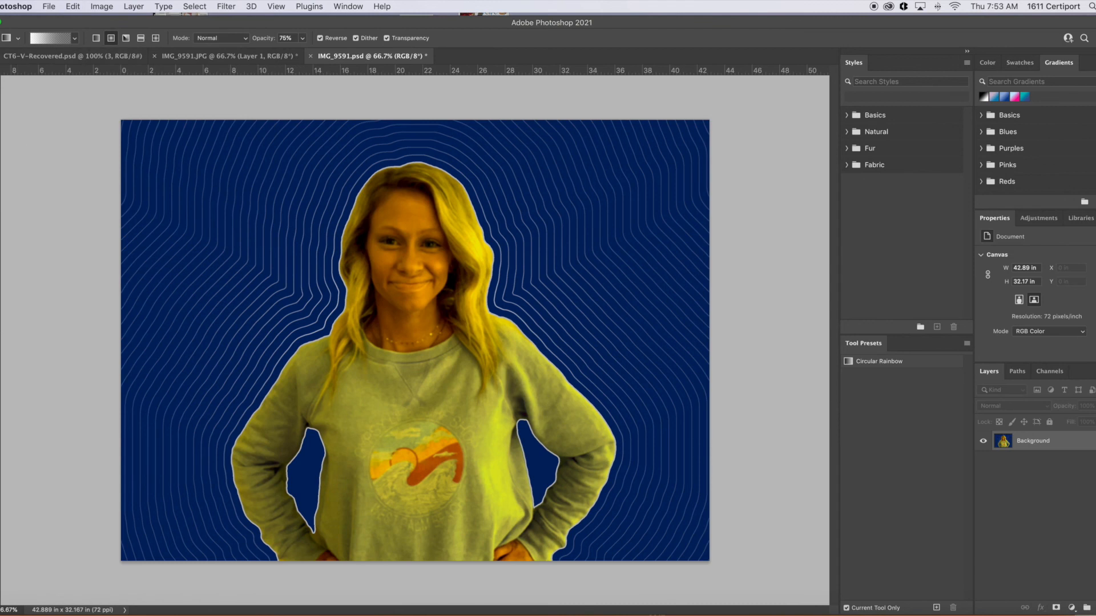
# Open the file commands for the flattened image.
pyautogui.click(16, 7)
pyautogui.moveTo(46, 4)
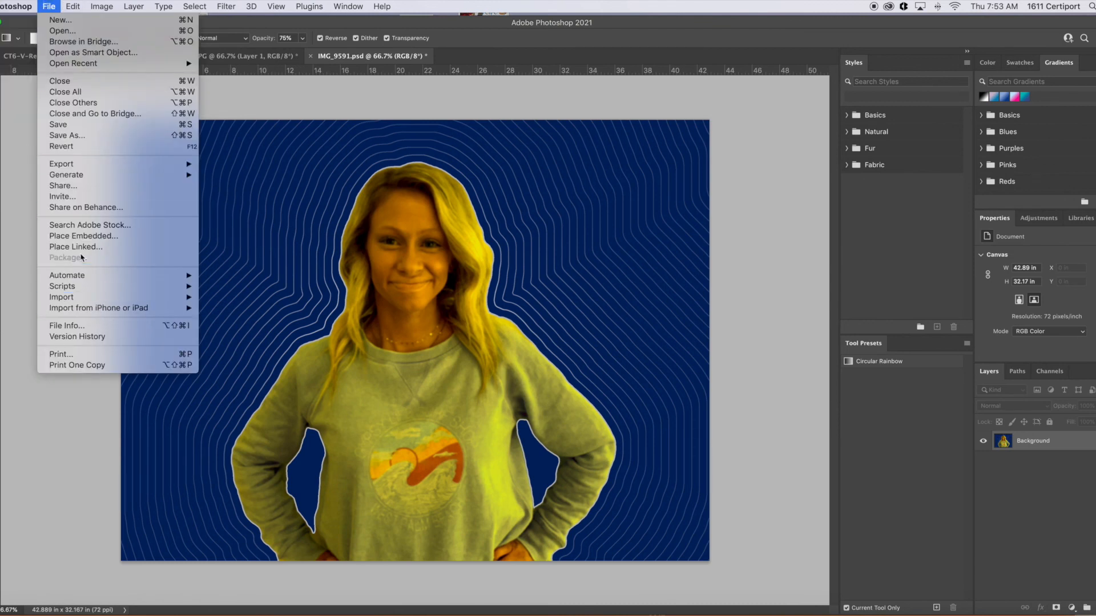